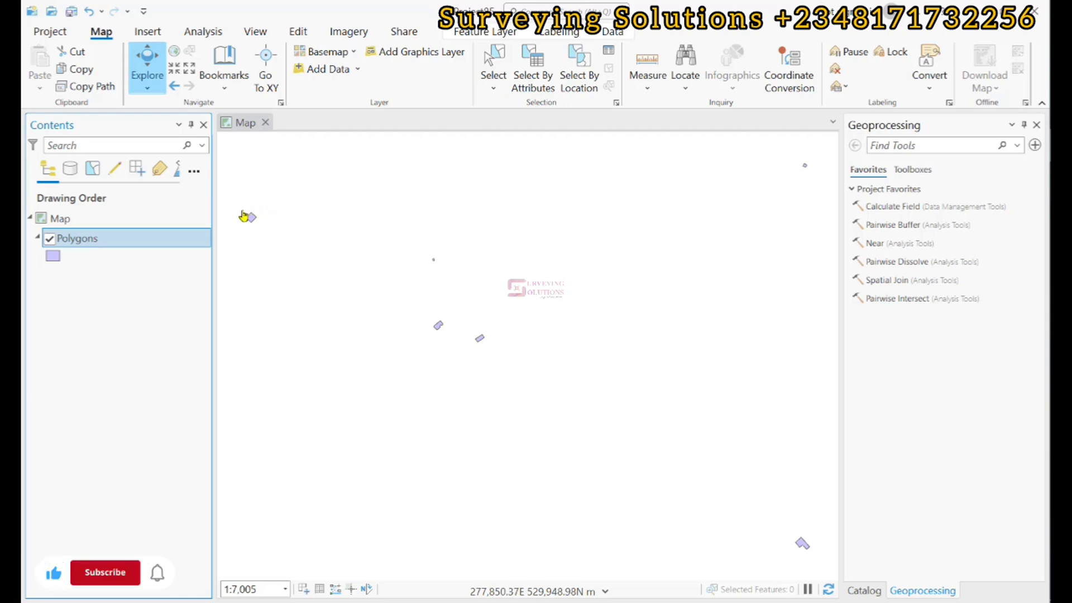
# Zoom the map in and out until two polygons fill the view at about 1:1,836
pyautogui.scroll(5, 239, 199)
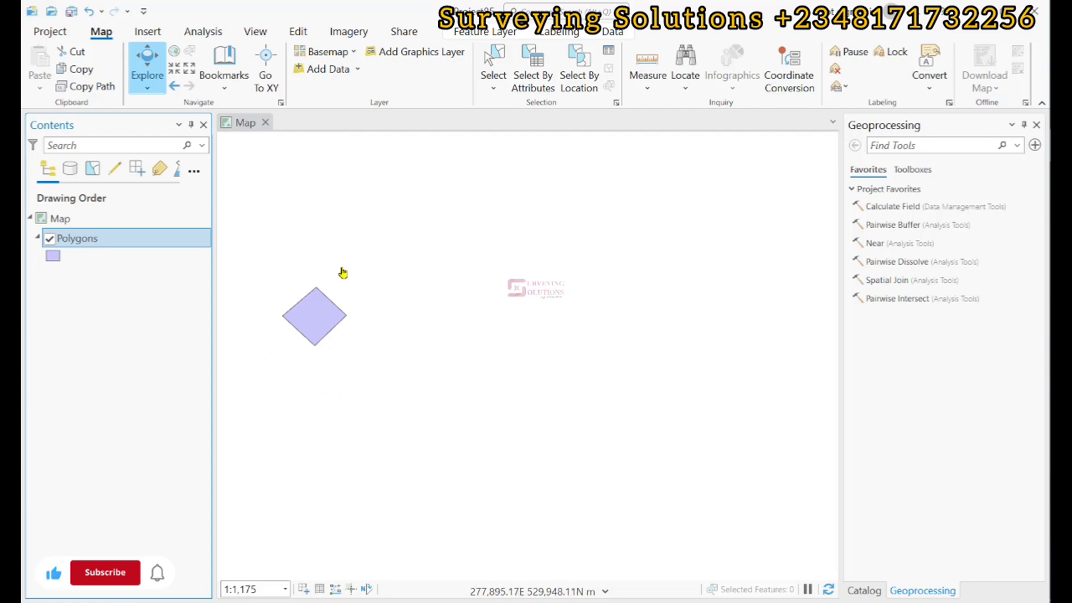
pyautogui.scroll(-2, 333, 248)
pyautogui.scroll(-7, 333, 248)
pyautogui.scroll(3, 515, 351)
pyautogui.scroll(-3, 407, 275)
pyautogui.scroll(2, 301, 244)
pyautogui.scroll(2, 301, 231)
pyautogui.scroll(2, 304, 203)
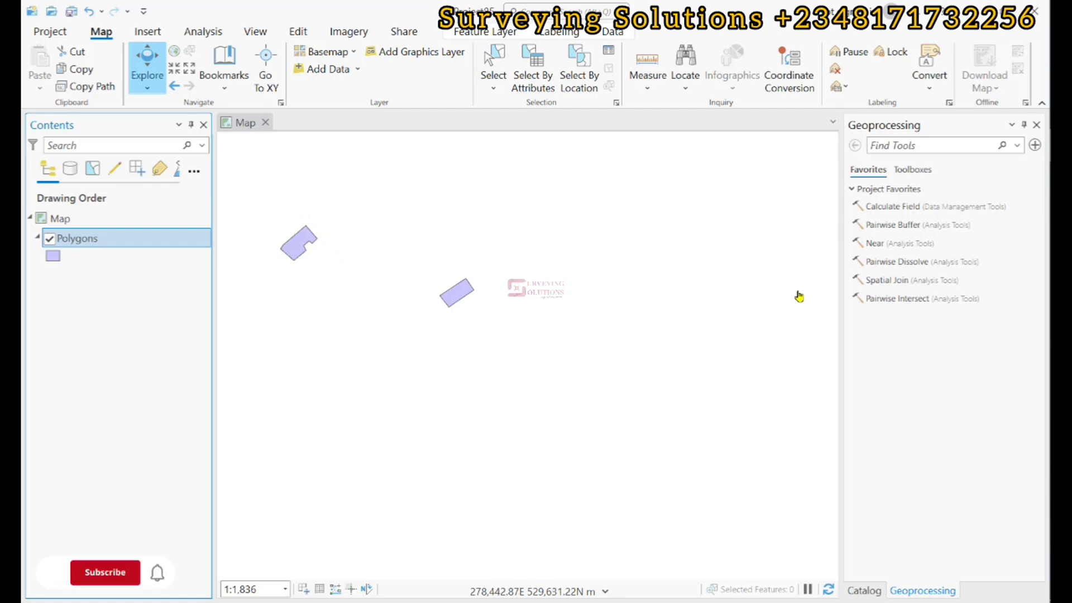
# Expand Toolboxes > Data Management Tools > Features in the Geoprocessing pane
pyautogui.click(910, 171)
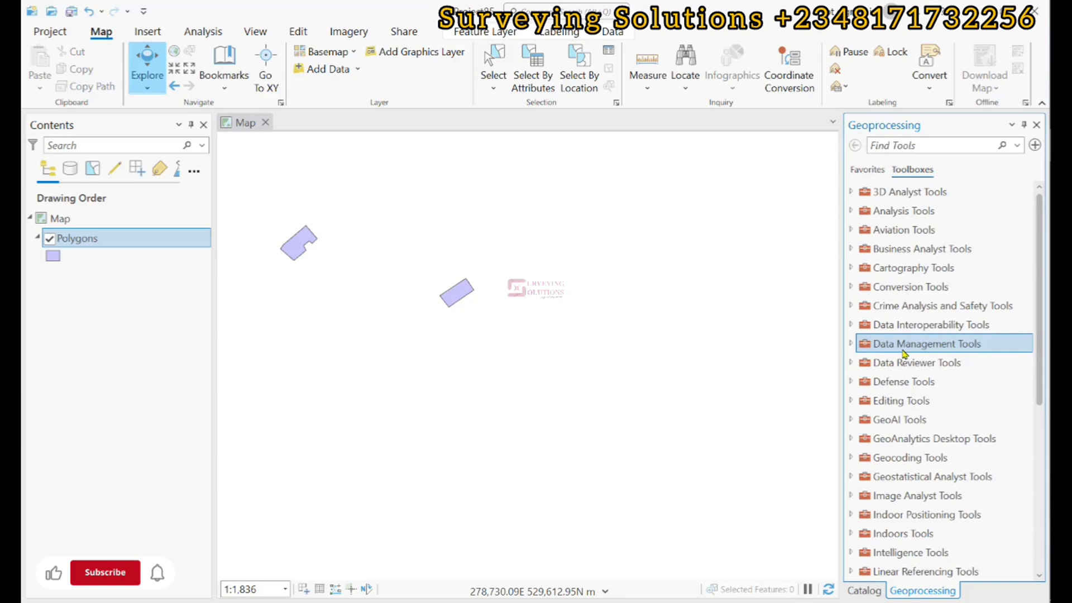
pyautogui.click(850, 343)
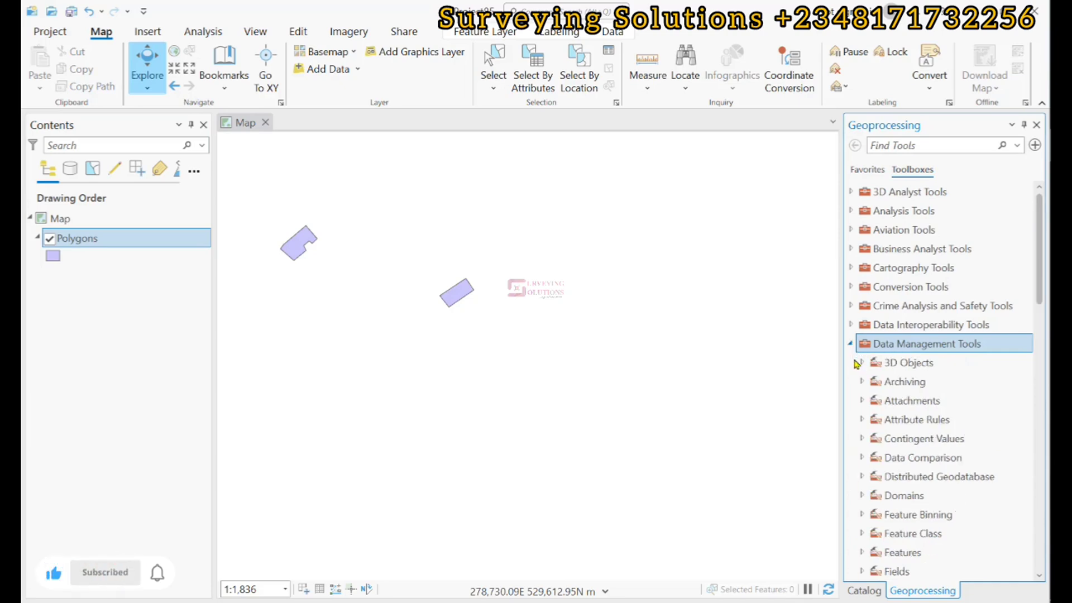
pyautogui.scroll(-2, 871, 453)
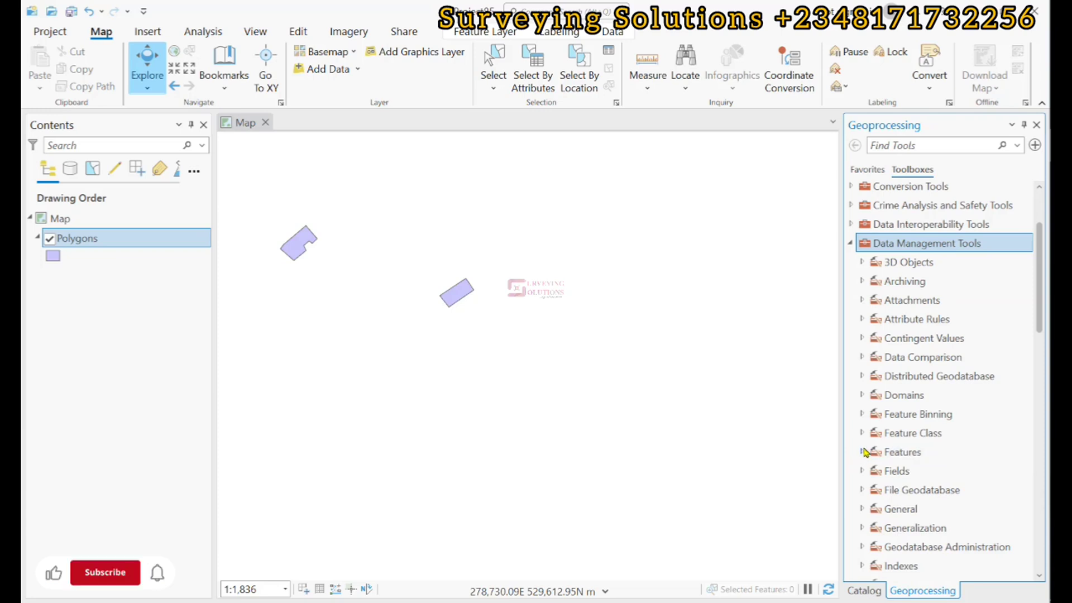
pyautogui.click(862, 452)
pyautogui.scroll(-5, 924, 430)
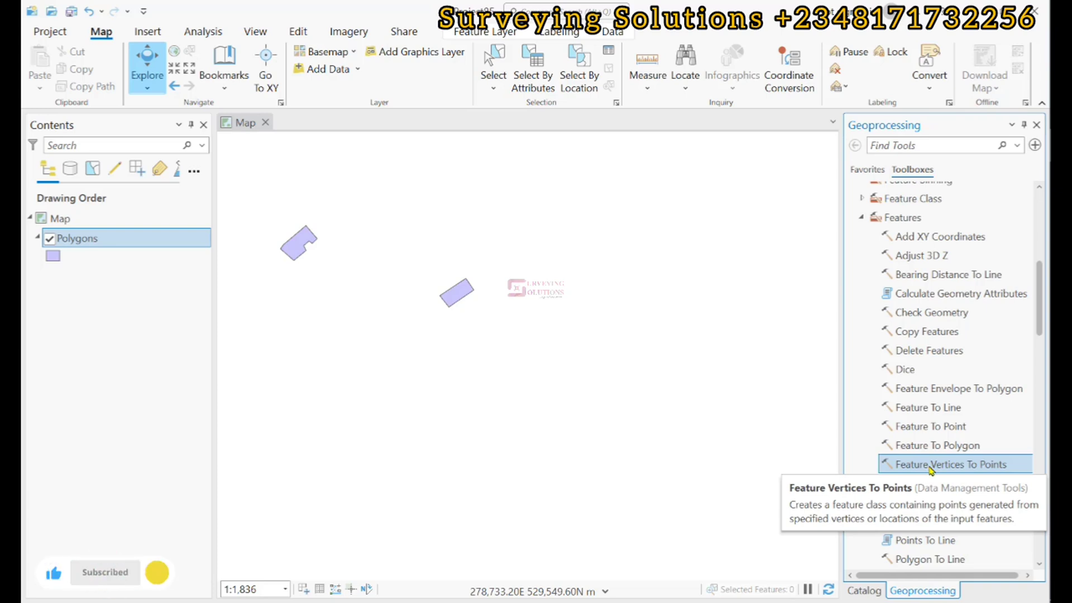
# Run Feature Vertices To Points on the Polygons layer with Point Type set to All vertices
pyautogui.click(931, 465)
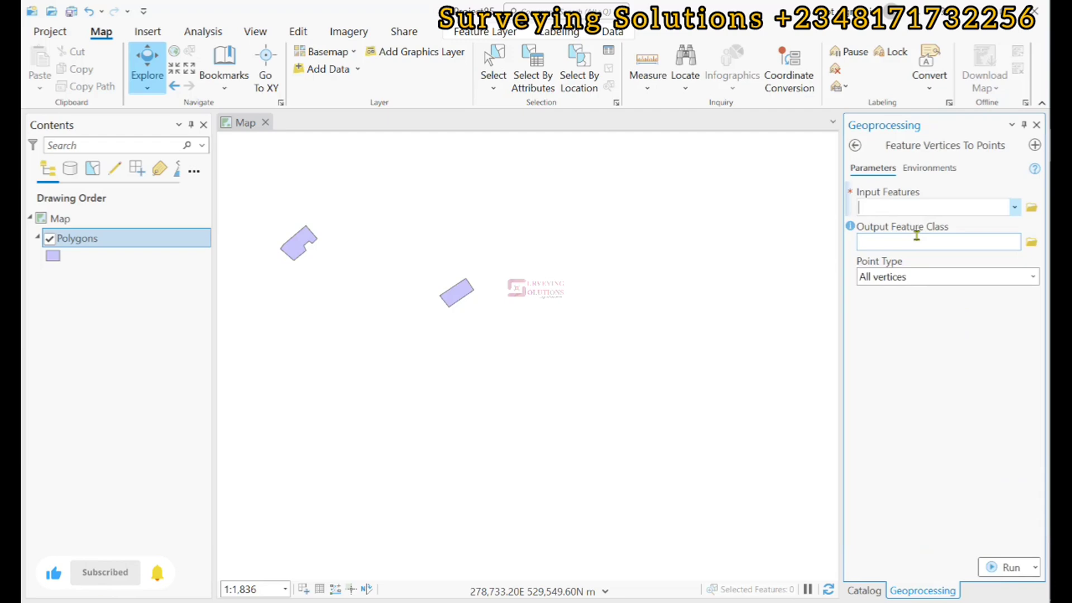
pyautogui.click(1015, 211)
pyautogui.click(900, 227)
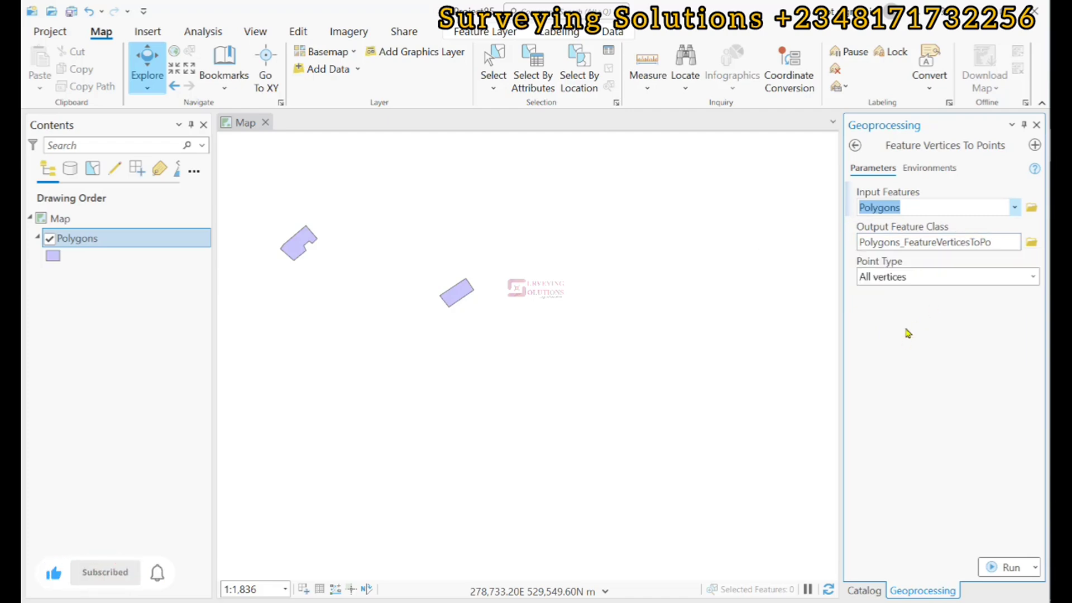
pyautogui.click(1033, 278)
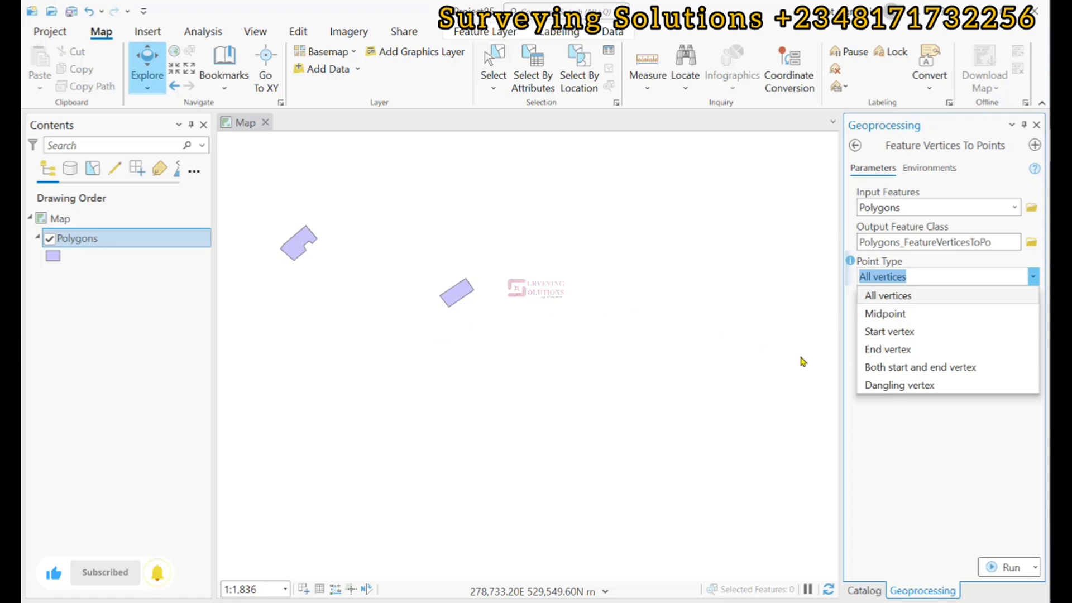
pyautogui.click(940, 277)
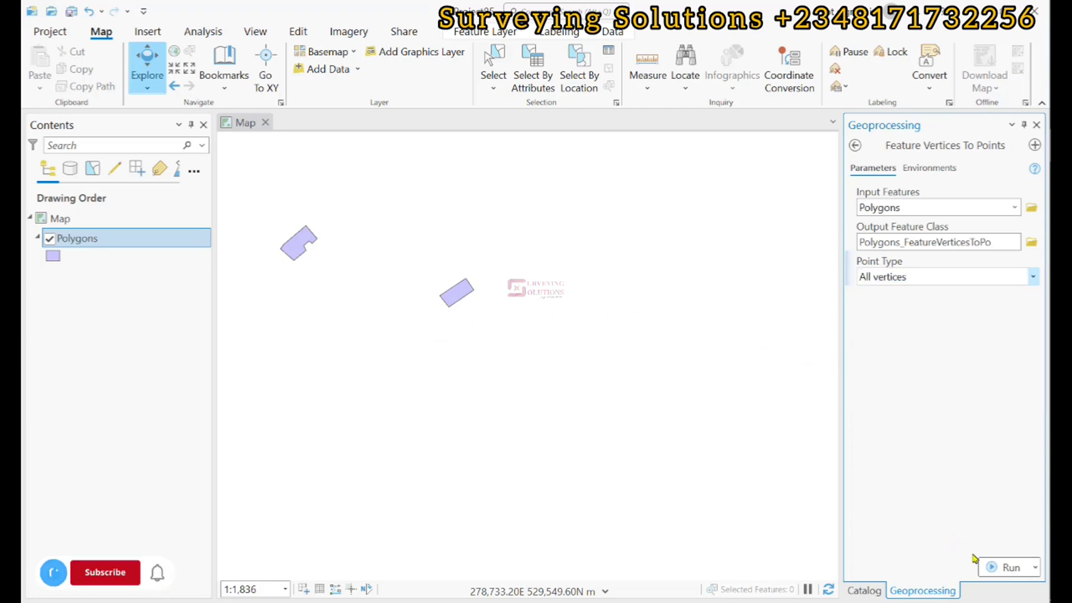
pyautogui.click(1000, 568)
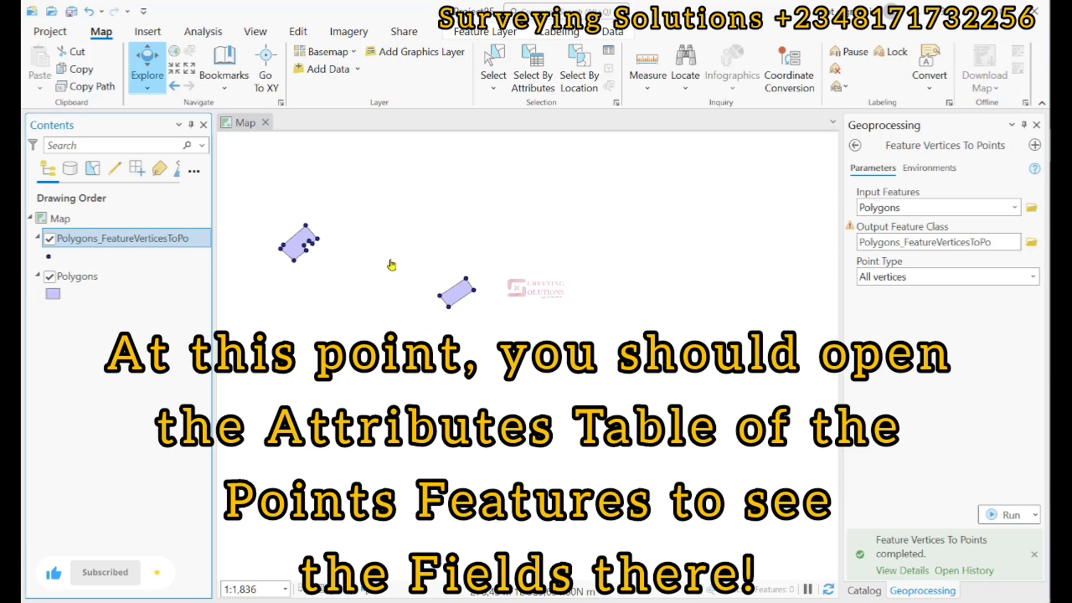
# Zoom to Polygons_FeatureVerticesToPo, inspect the L-shaped polygon's vertices, then return to the Features toolset
pyautogui.rightClick(135, 241)
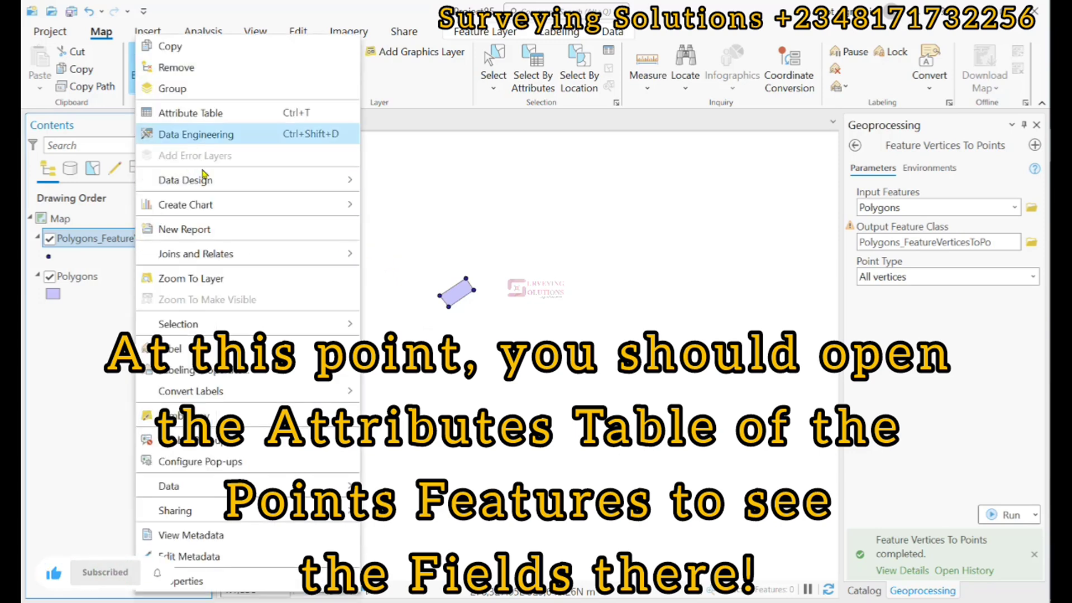
pyautogui.click(218, 278)
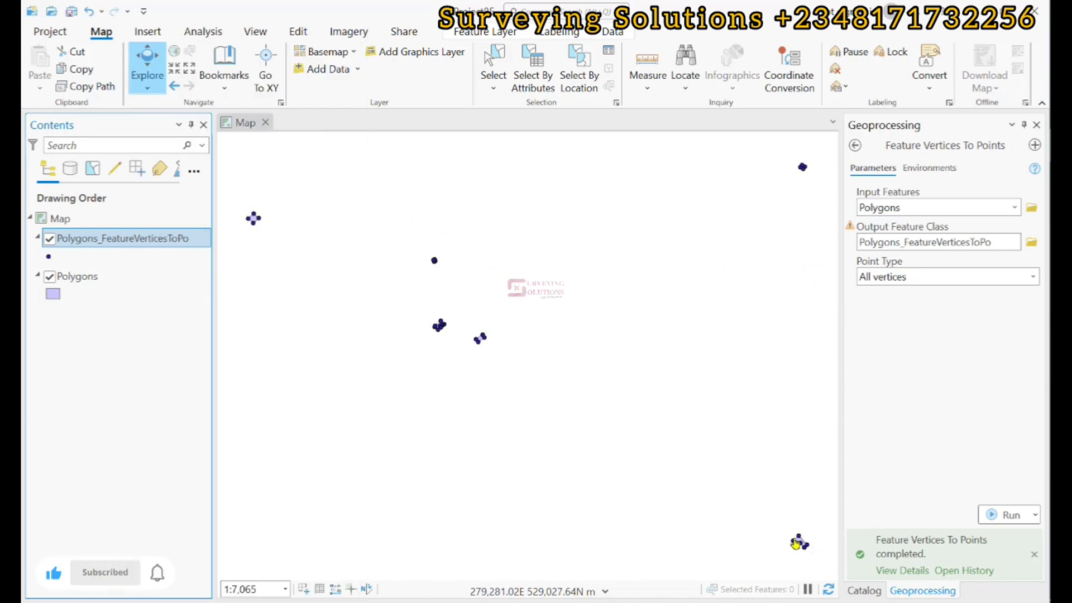
pyautogui.scroll(4, 813, 547)
pyautogui.moveTo(765, 483); pyautogui.dragTo(637, 357)
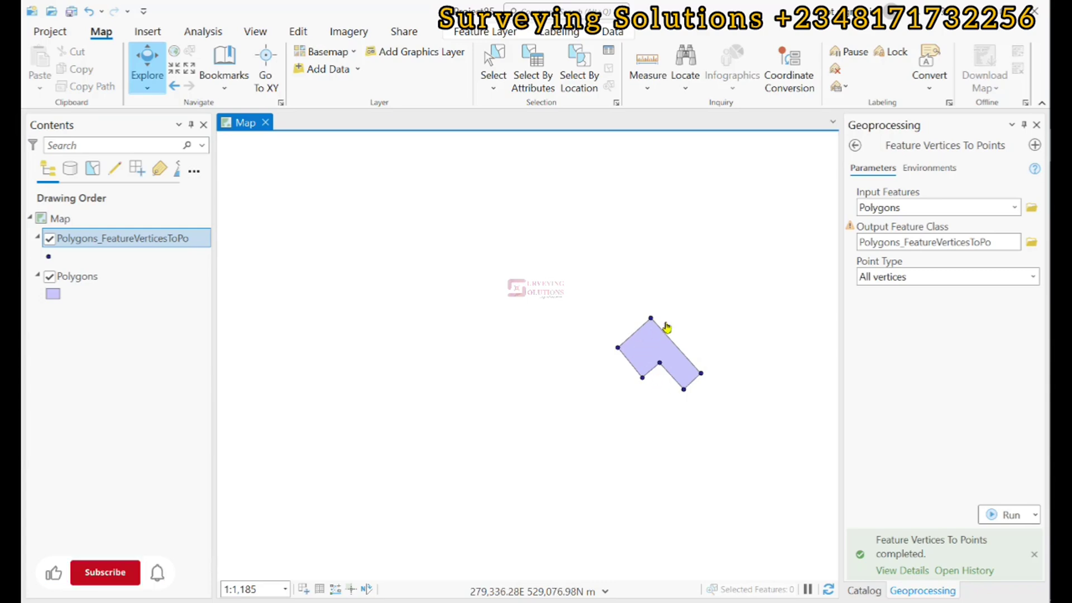
pyautogui.click(856, 148)
pyautogui.click(856, 146)
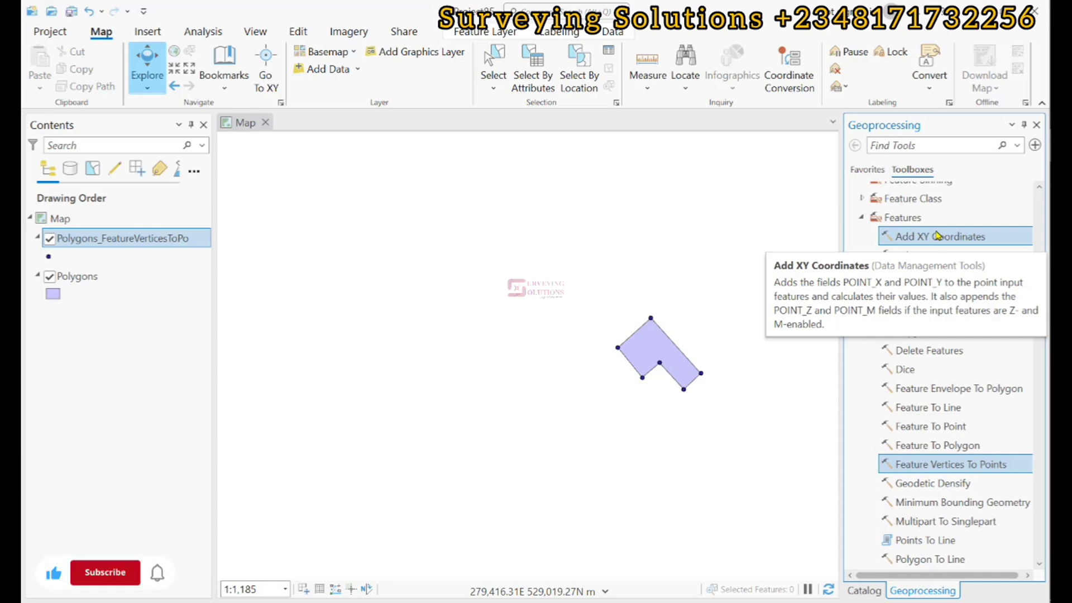
# Run Add XY Coordinates with Polygons_FeatureVerticesToPo as the input features
pyautogui.doubleClick(932, 238)
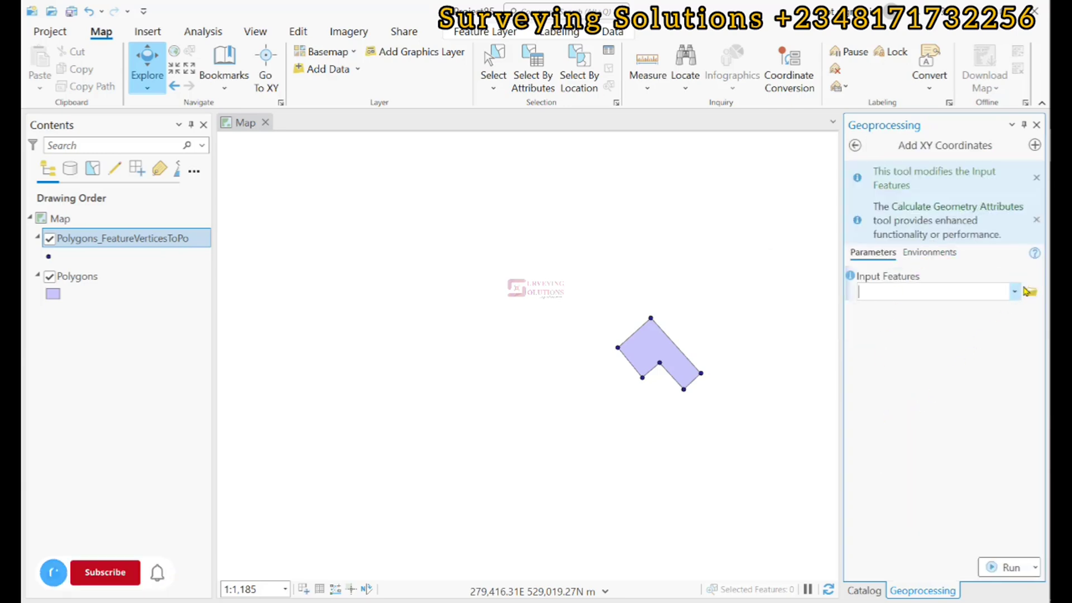
pyautogui.click(1013, 295)
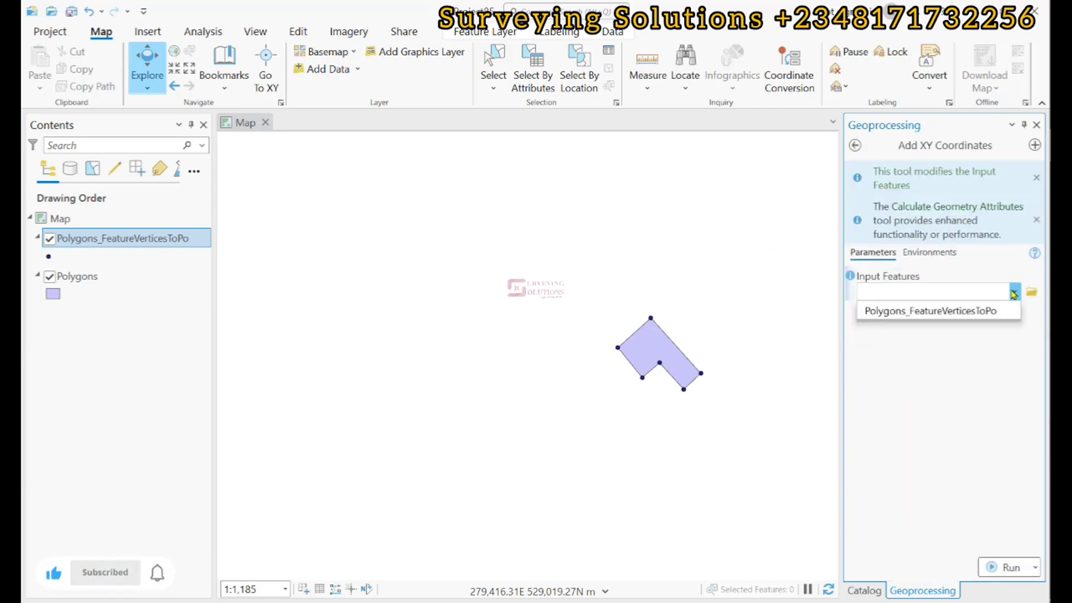
pyautogui.click(934, 311)
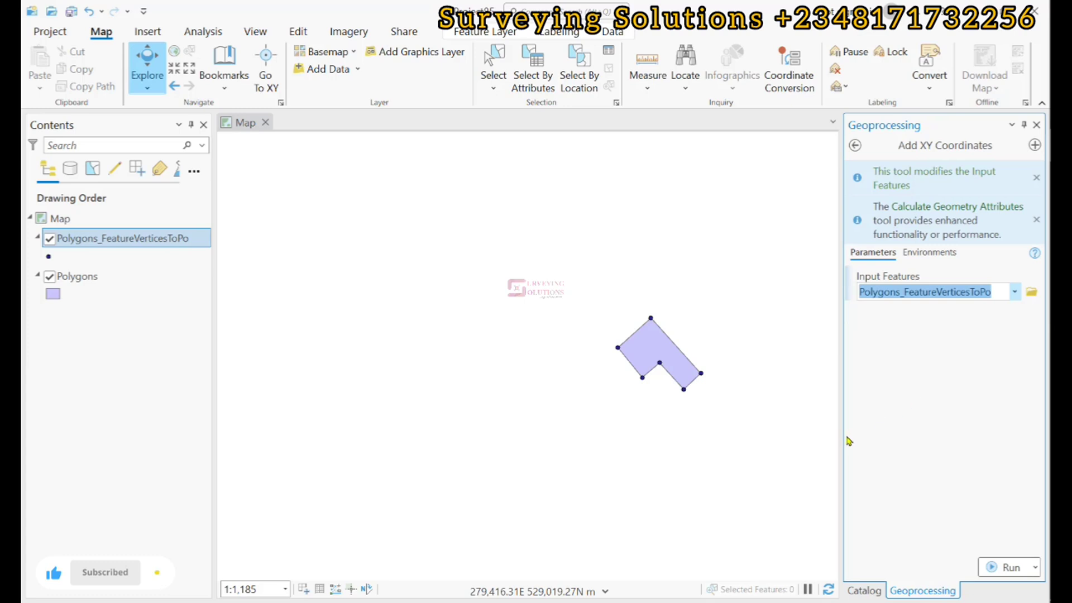
pyautogui.click(1008, 567)
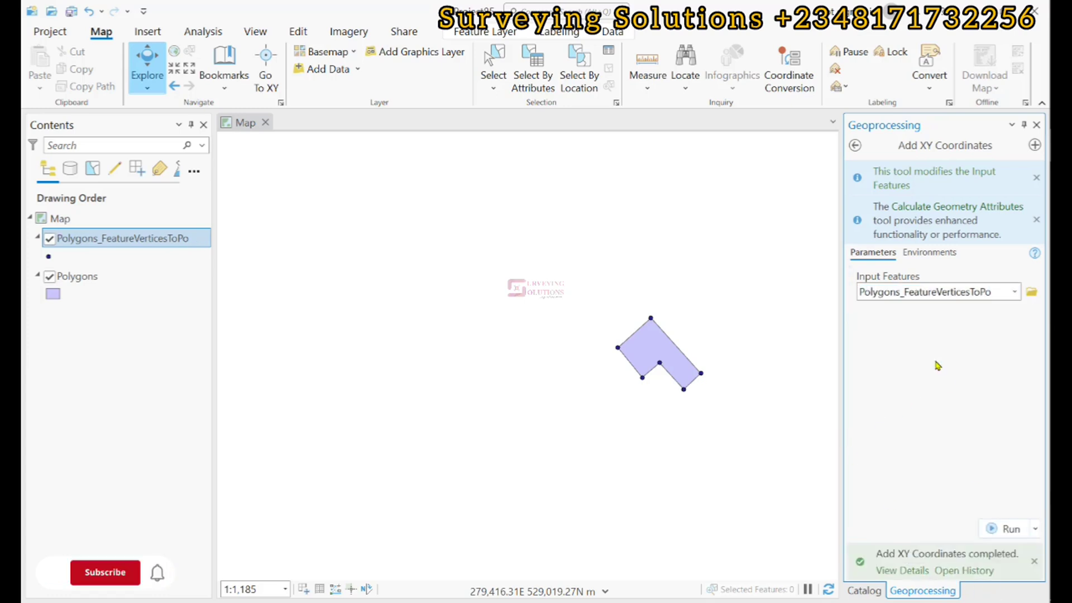
pyautogui.moveTo(910, 572)
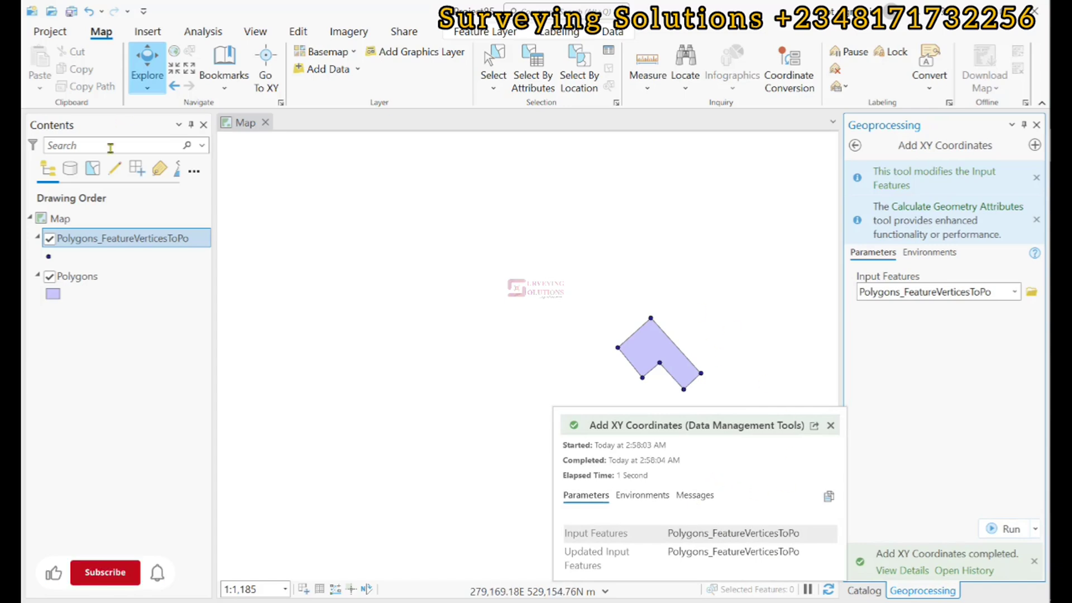
# Open the Polygons_FeatureVerticesToPo attribute table and widen its POINT_Y and POINT_X columns
pyautogui.rightClick(107, 239)
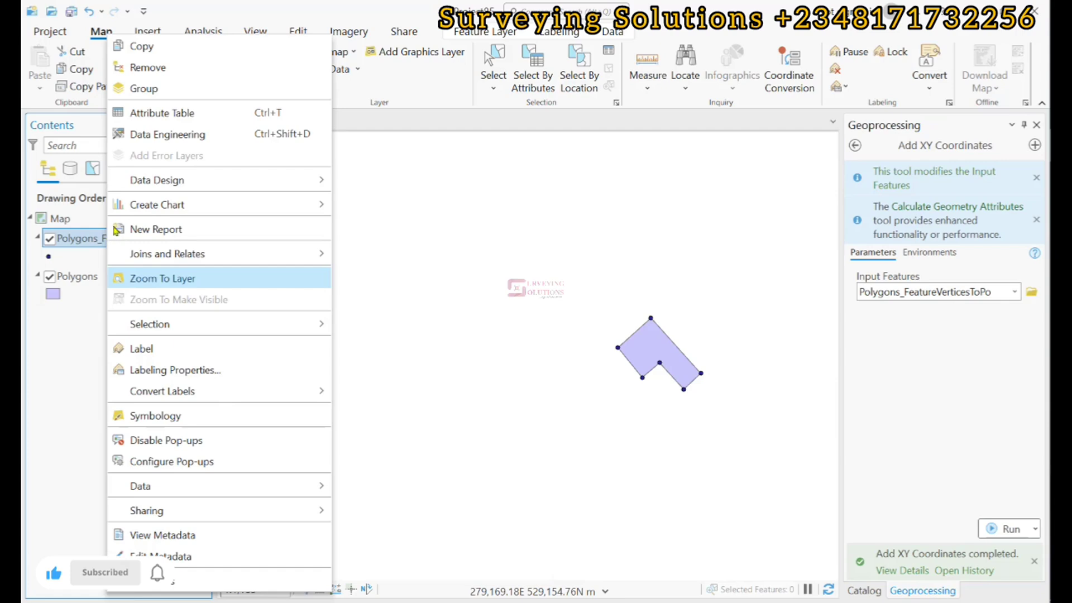
pyautogui.click(155, 112)
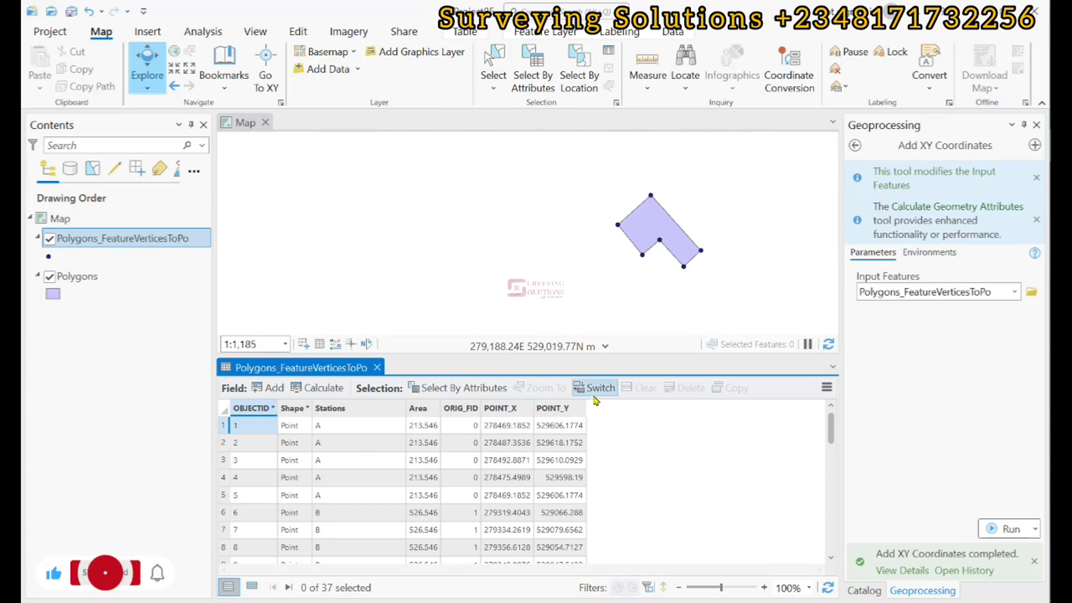
pyautogui.moveTo(586, 408); pyautogui.dragTo(685, 410)
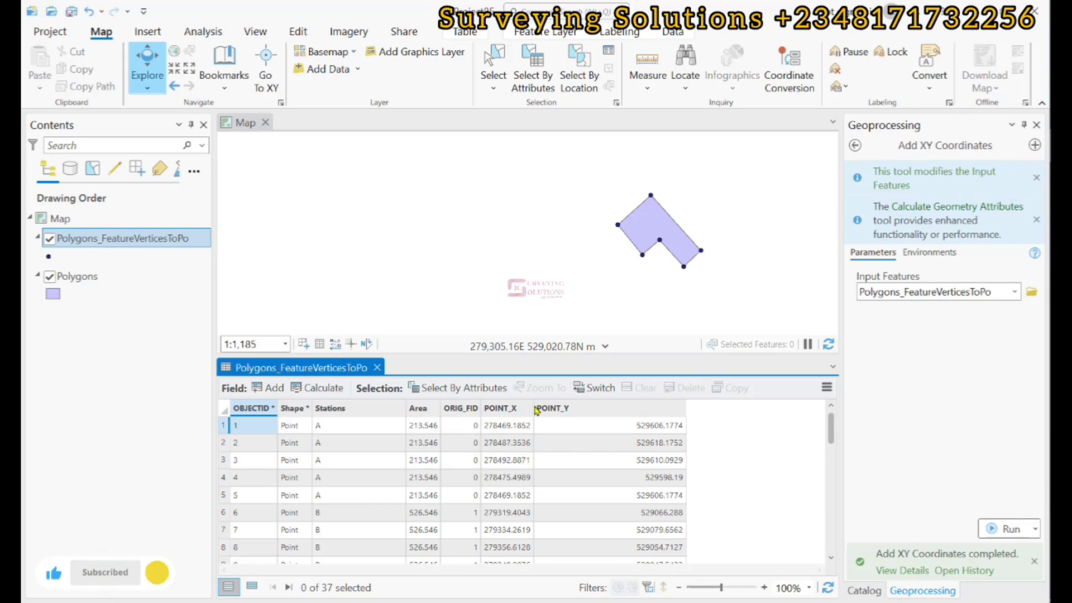
pyautogui.moveTo(534, 409); pyautogui.dragTo(577, 409)
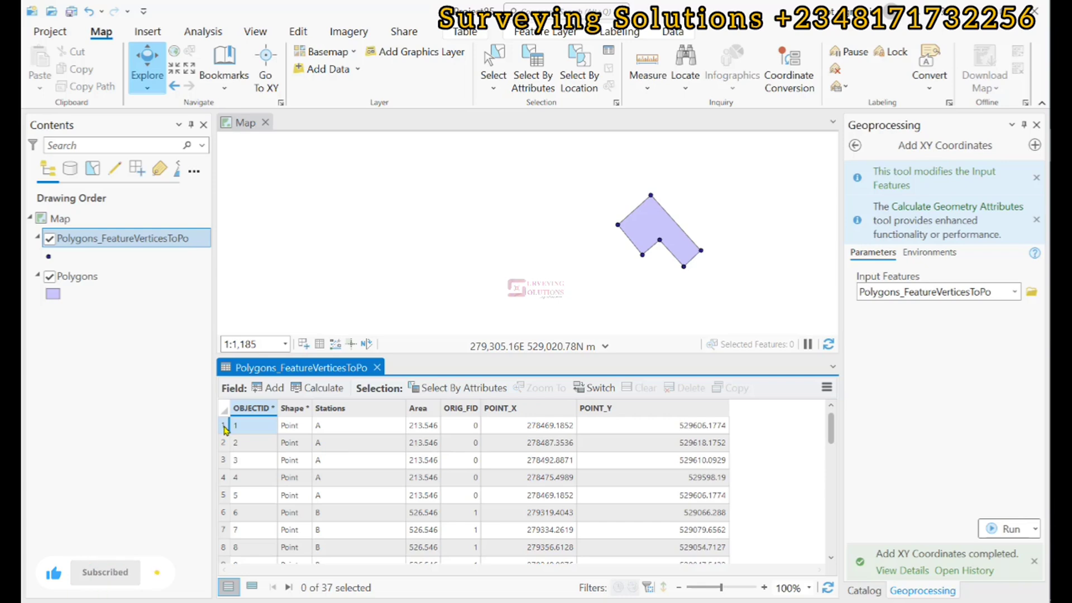
# Zoom to all vertex points and select five records one by one to locate them on the map
pyautogui.rightClick(136, 238)
pyautogui.click(207, 278)
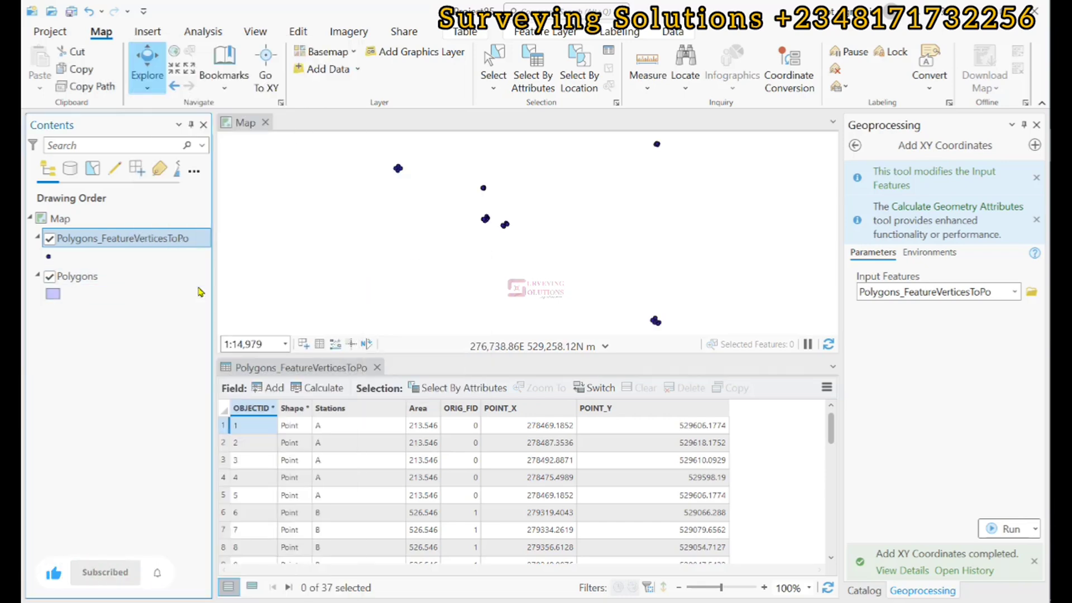
pyautogui.click(225, 427)
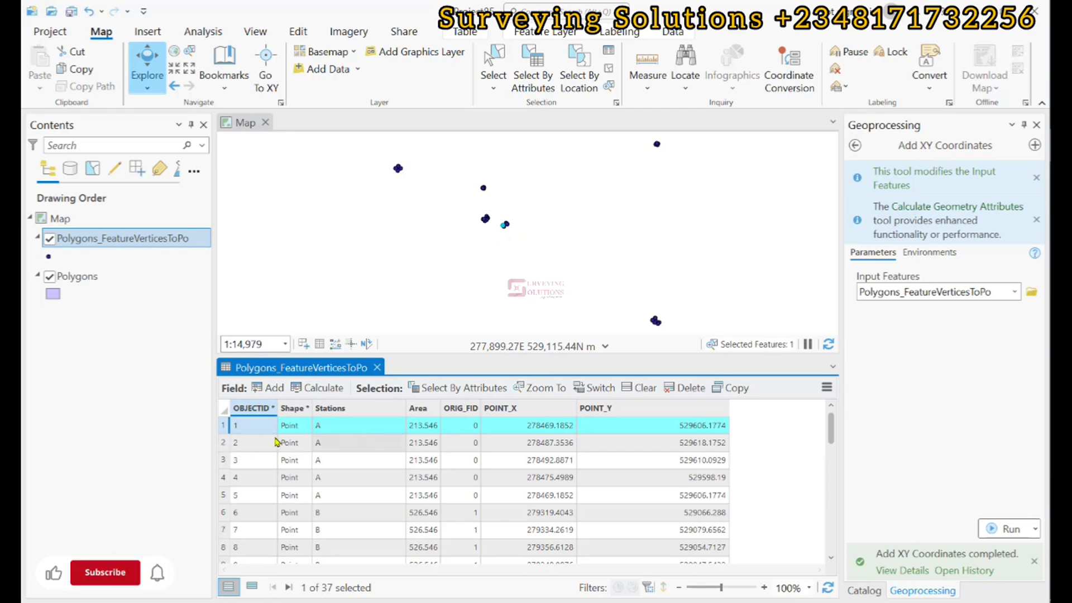
pyautogui.click(225, 443)
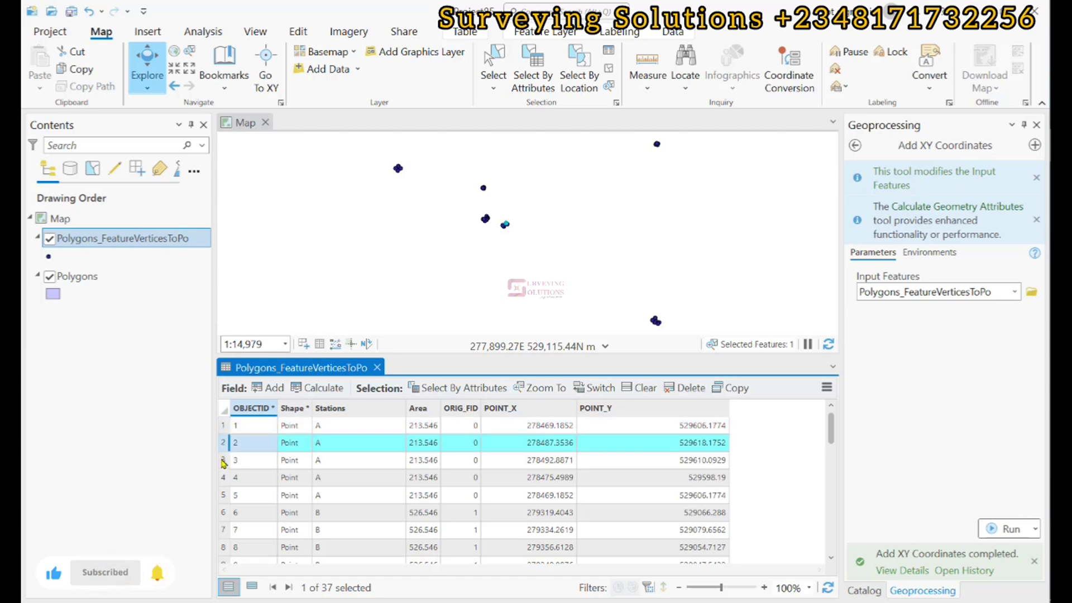
pyautogui.click(224, 461)
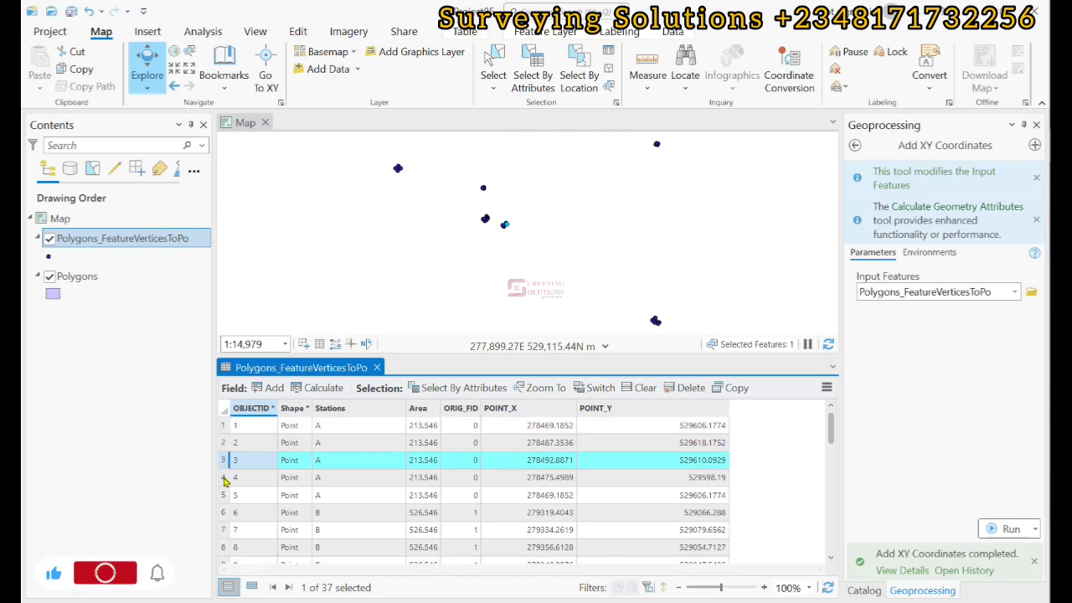
pyautogui.click(224, 478)
pyautogui.click(224, 495)
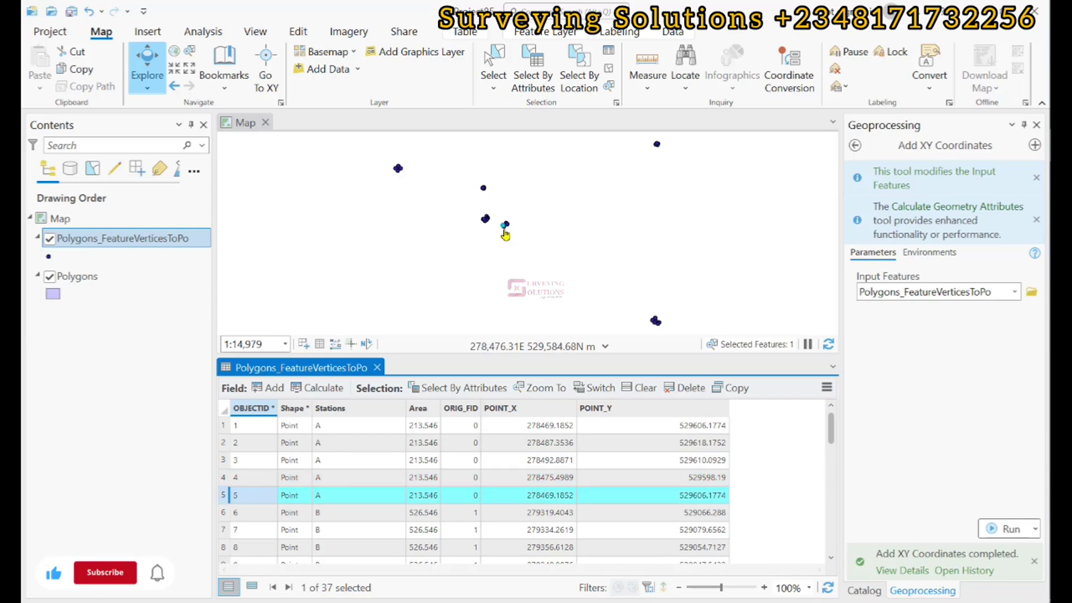
pyautogui.scroll(5, 505, 233)
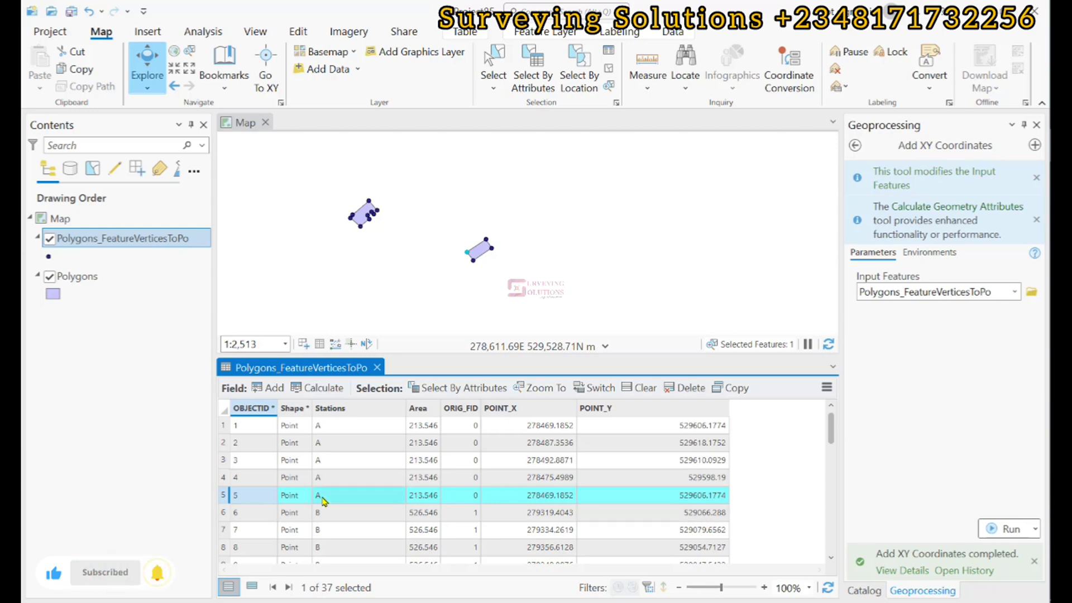
pyautogui.scroll(-5, 245, 509)
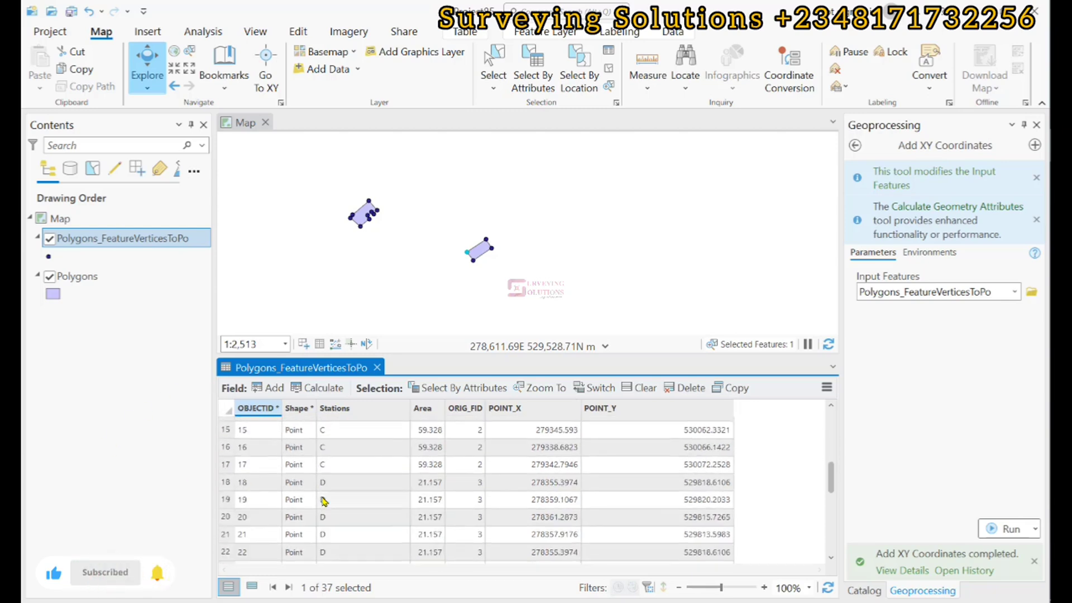
# Select vertices 17, then 13 through 17 in turn, zooming the map to inspect each point
pyautogui.click(225, 454)
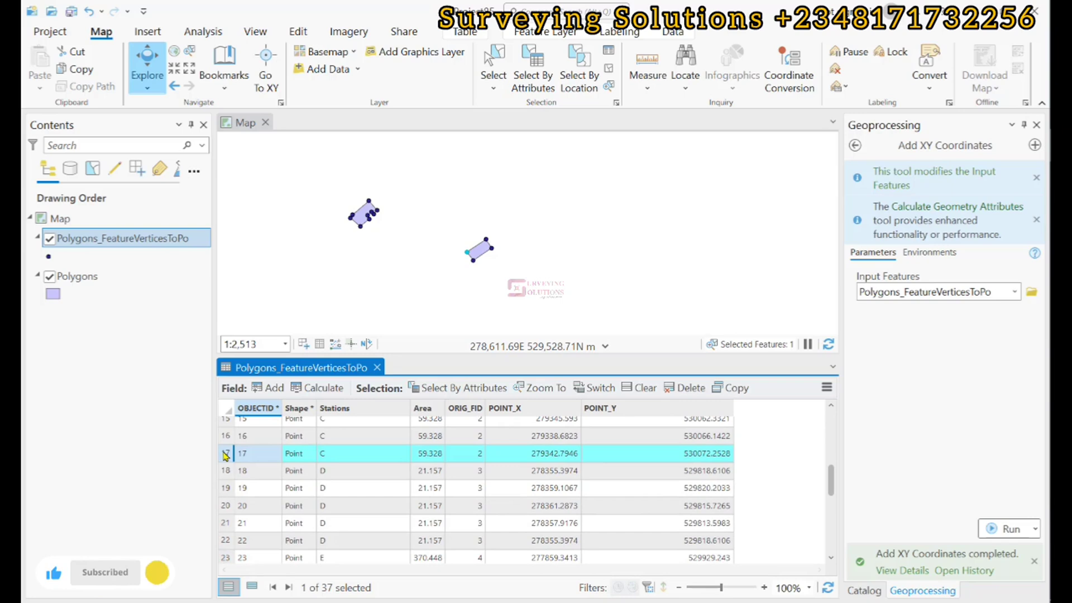
pyautogui.scroll(-5, 538, 213)
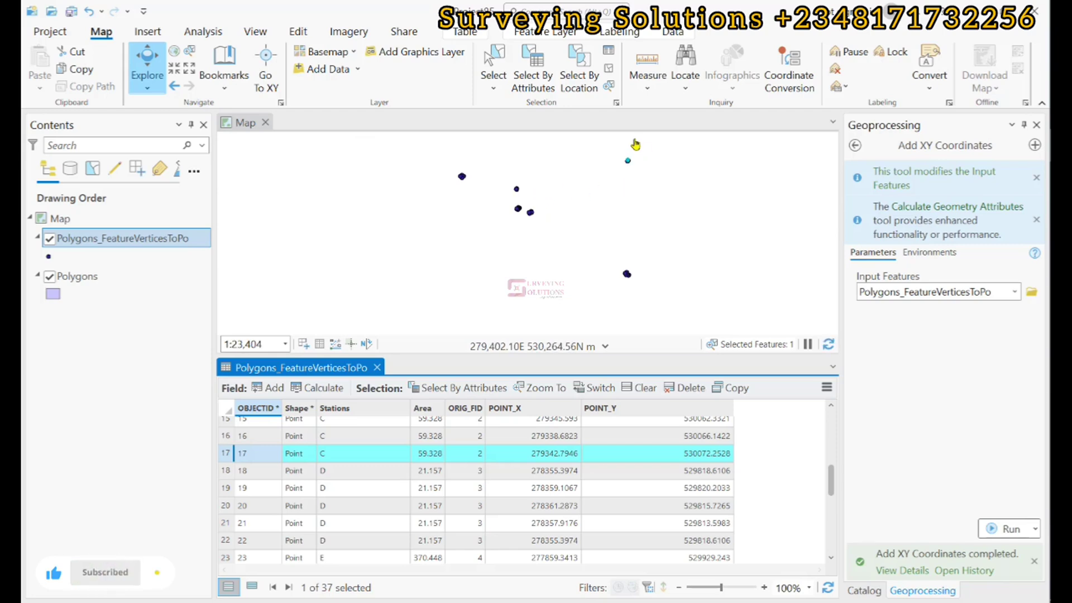
pyautogui.scroll(3, 629, 160)
pyautogui.scroll(3, 608, 212)
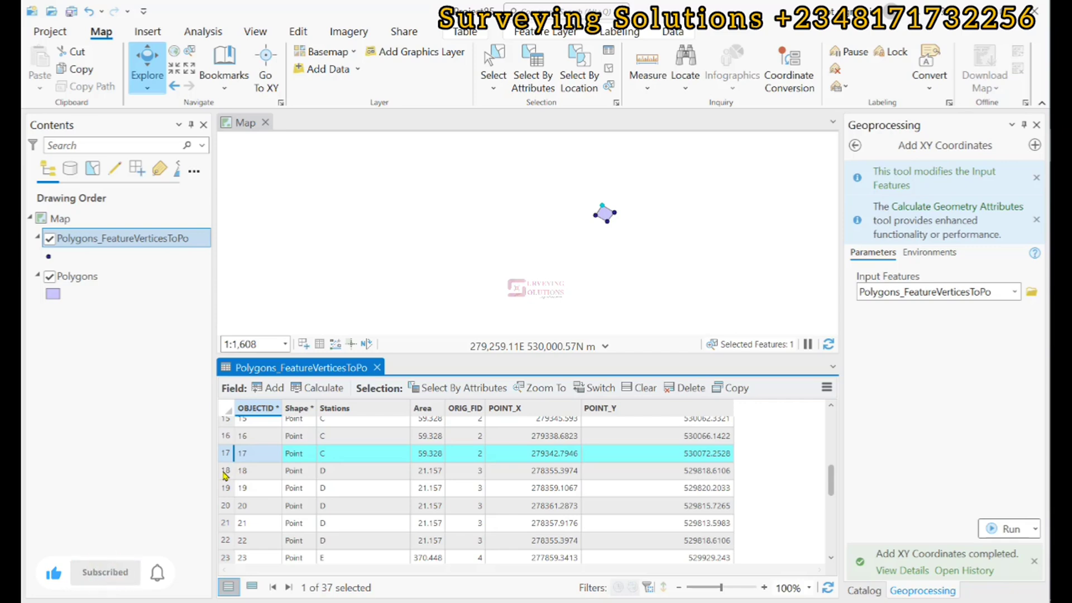
pyautogui.scroll(5, 246, 452)
pyautogui.scroll(-3, 247, 452)
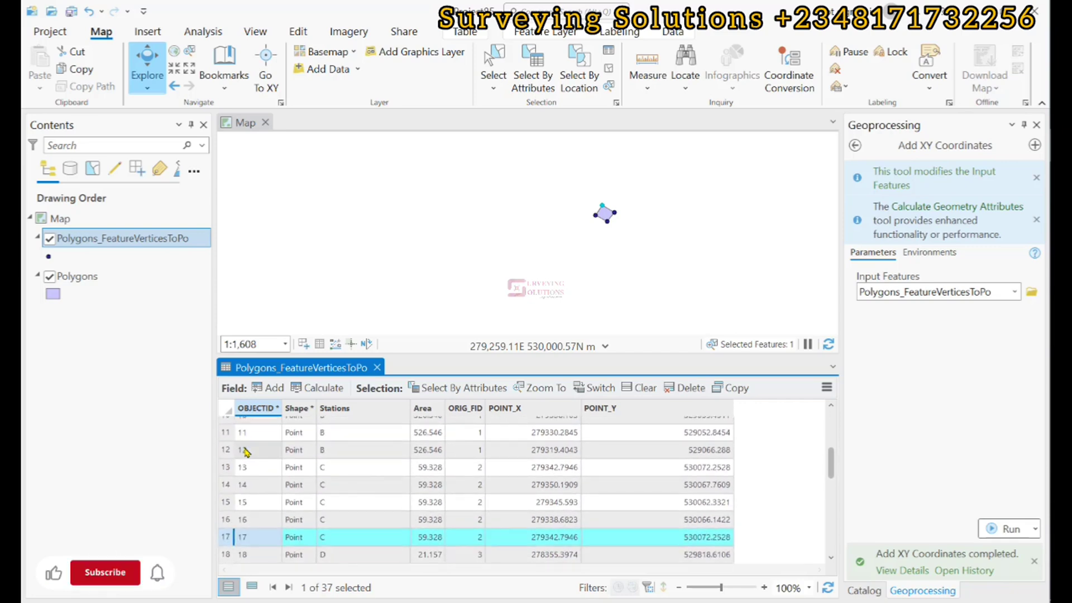
pyautogui.click(226, 468)
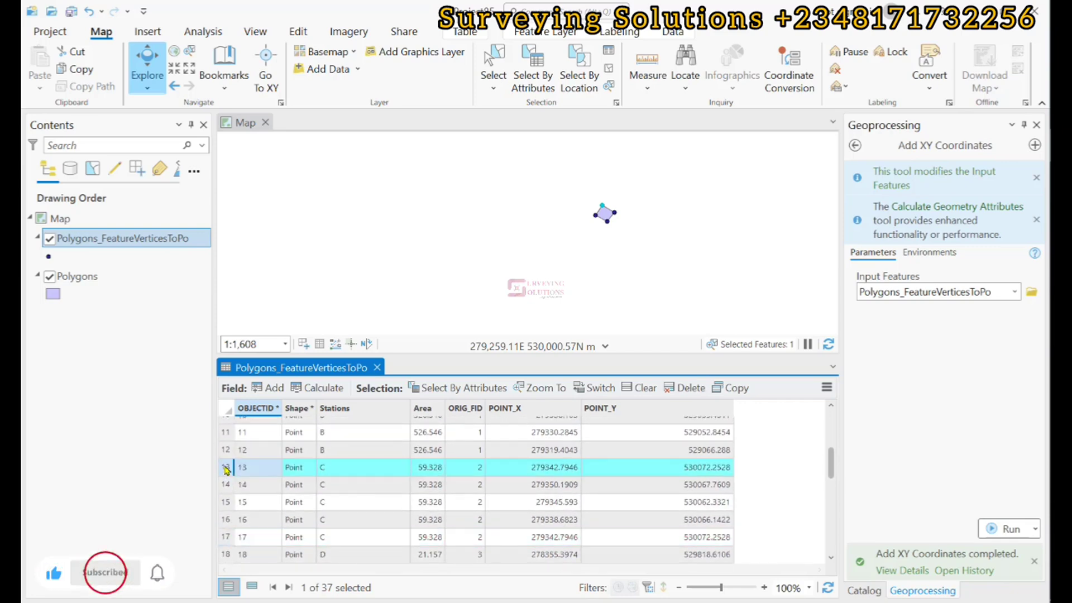
pyautogui.click(226, 485)
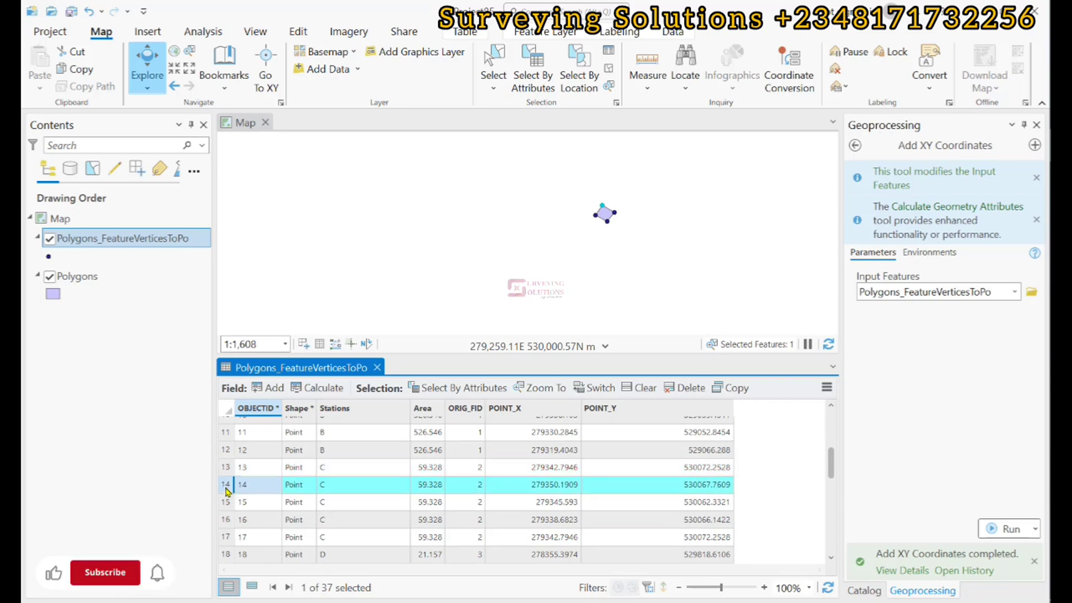
pyautogui.click(226, 502)
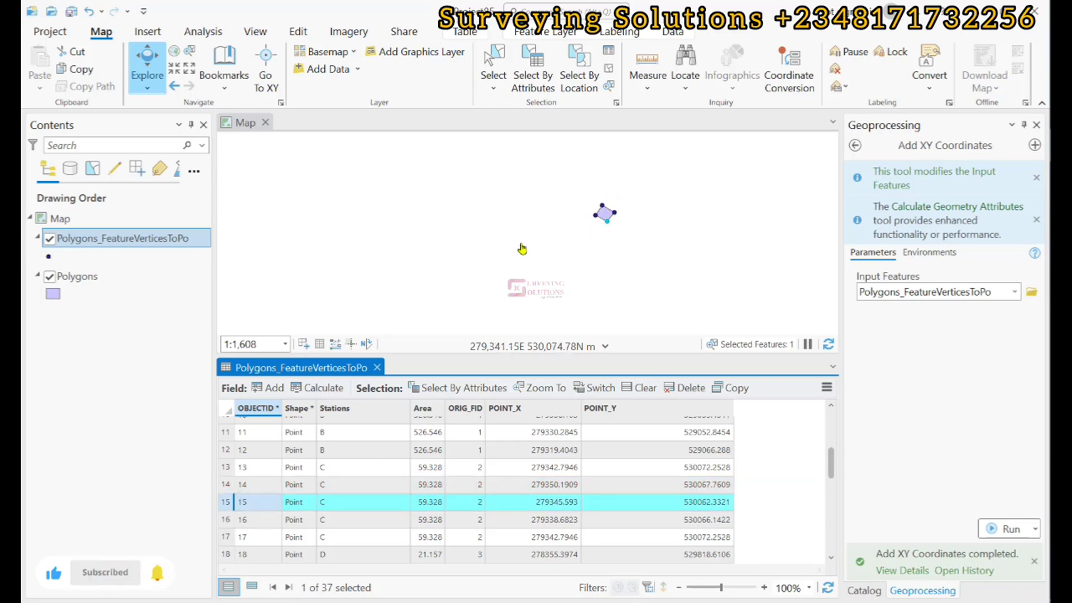
pyautogui.click(226, 520)
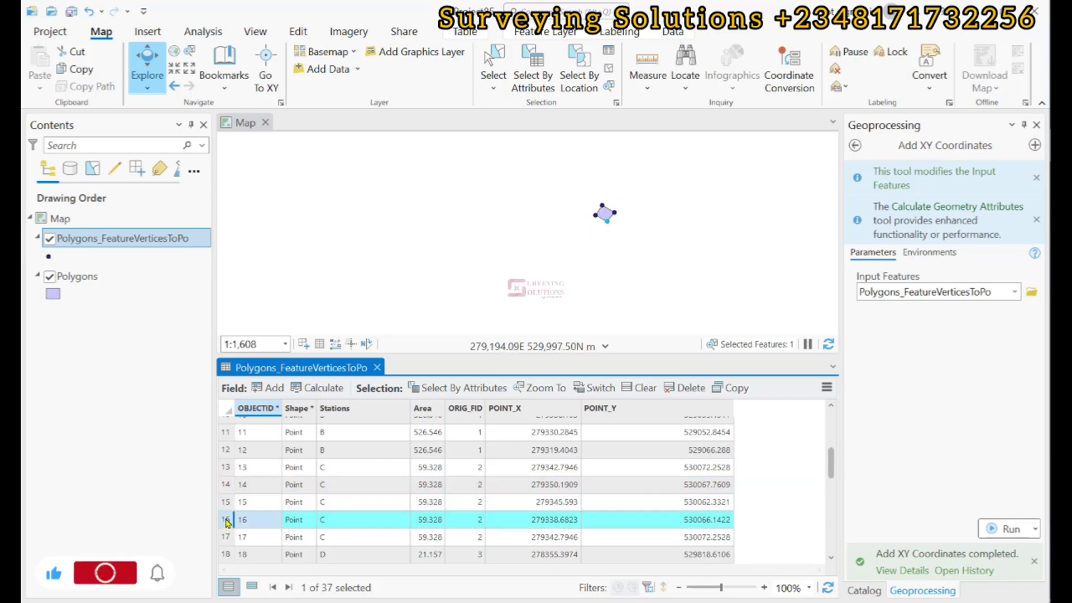
pyautogui.scroll(-3, 227, 520)
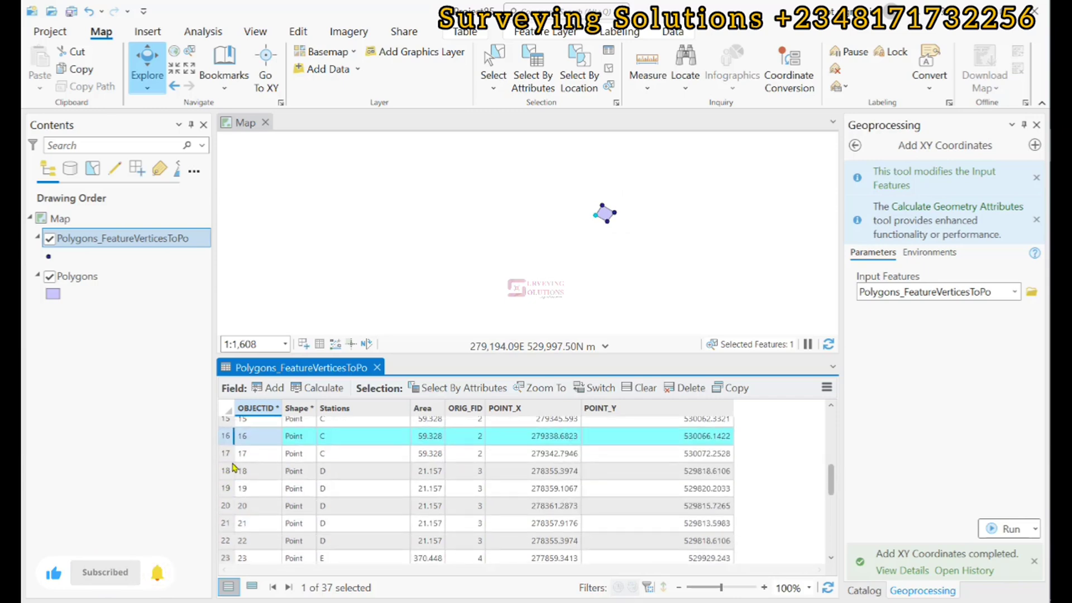
pyautogui.click(226, 453)
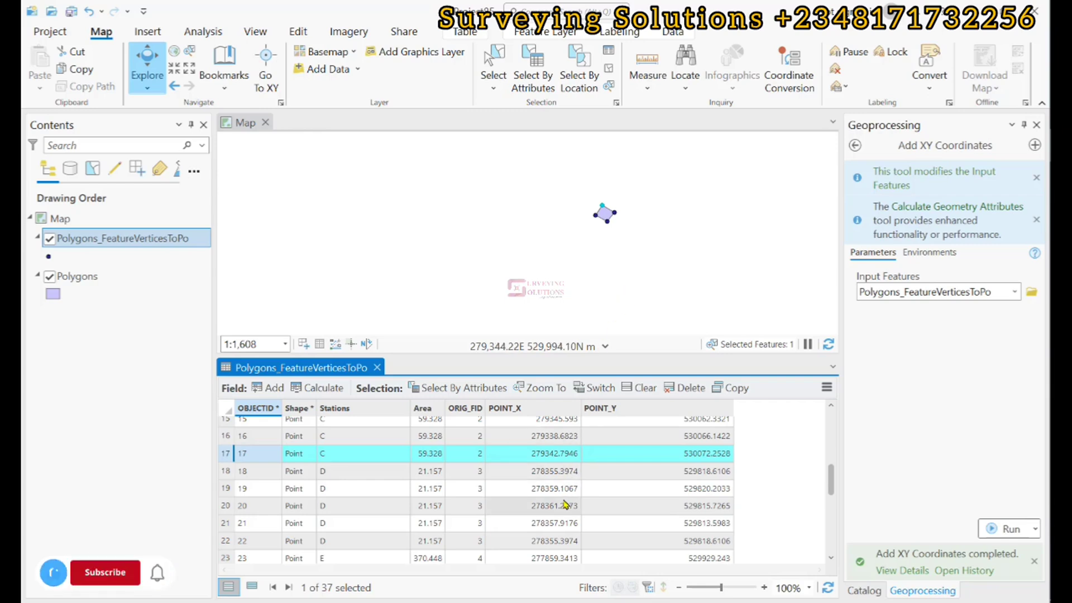
# Select all 37 vertex records with Ctrl+A and copy them from the table
pyautogui.scroll(5, 564, 504)
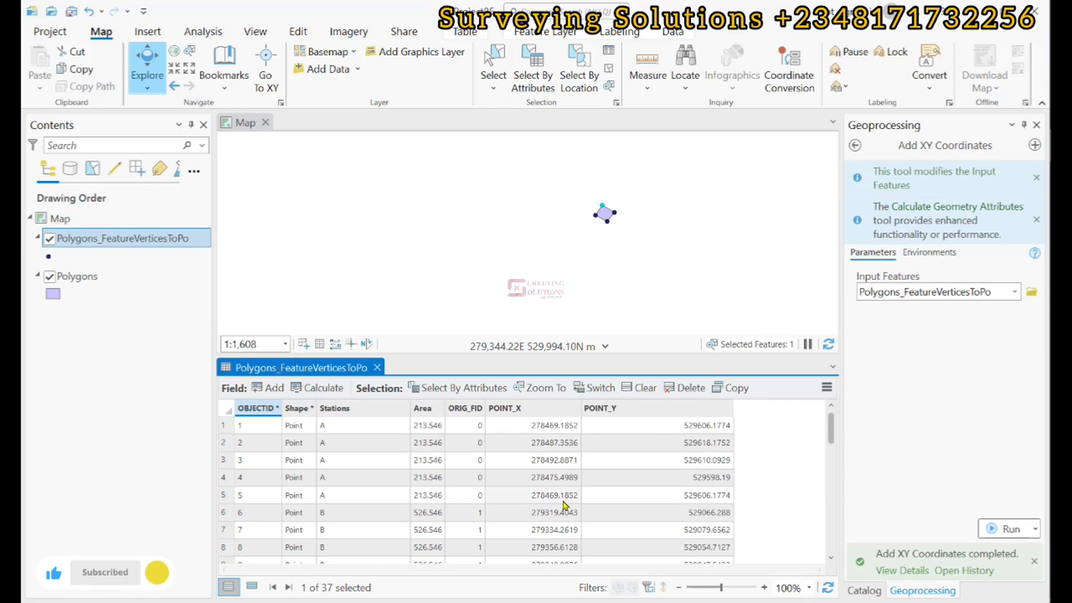
pyautogui.scroll(-10, 565, 504)
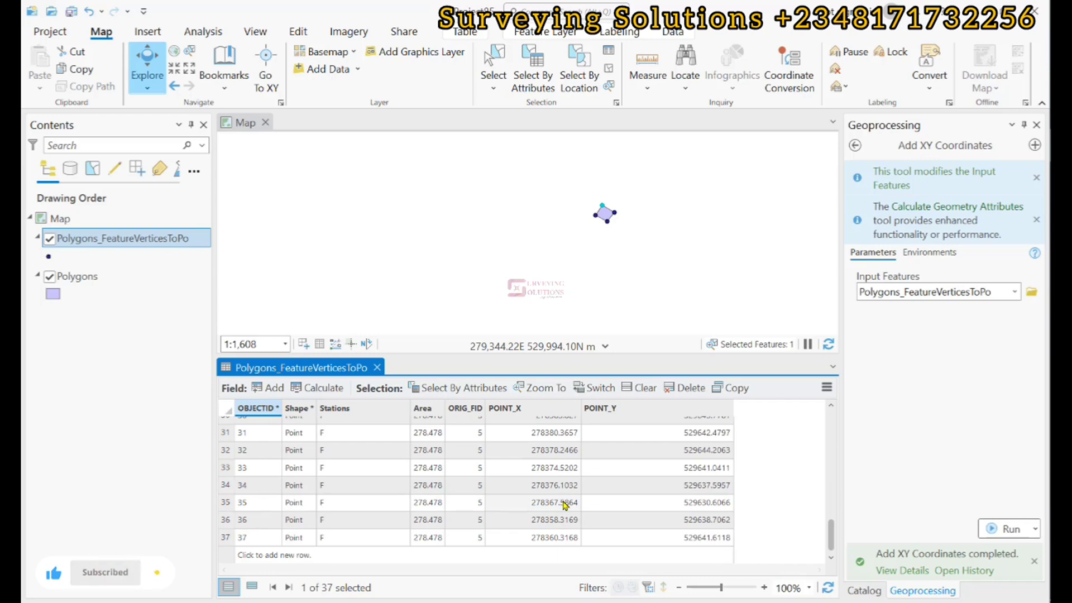
pyautogui.scroll(10, 565, 504)
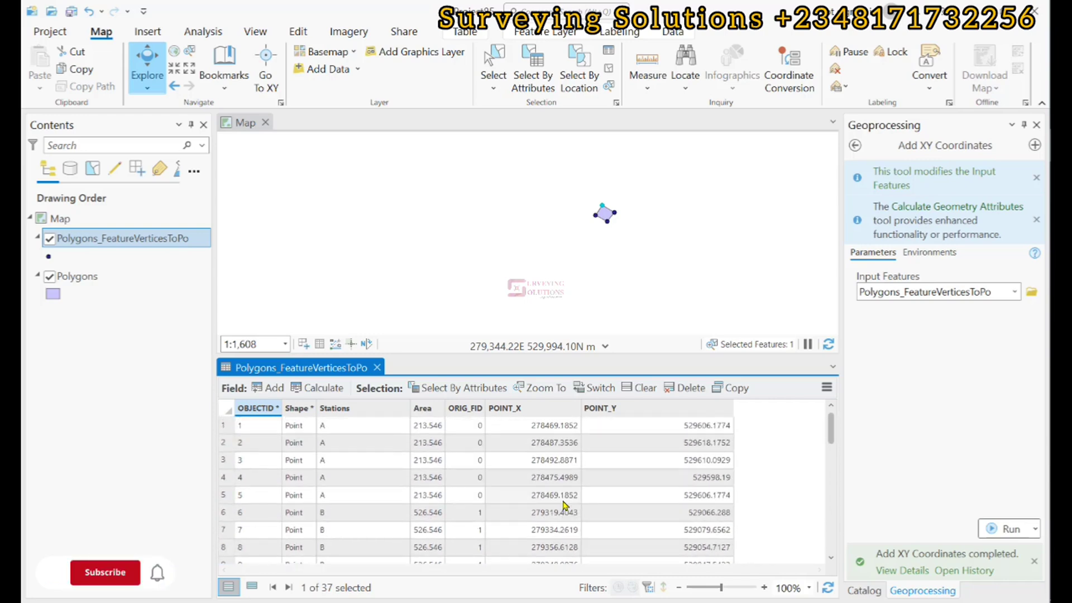
pyautogui.click(351, 460)
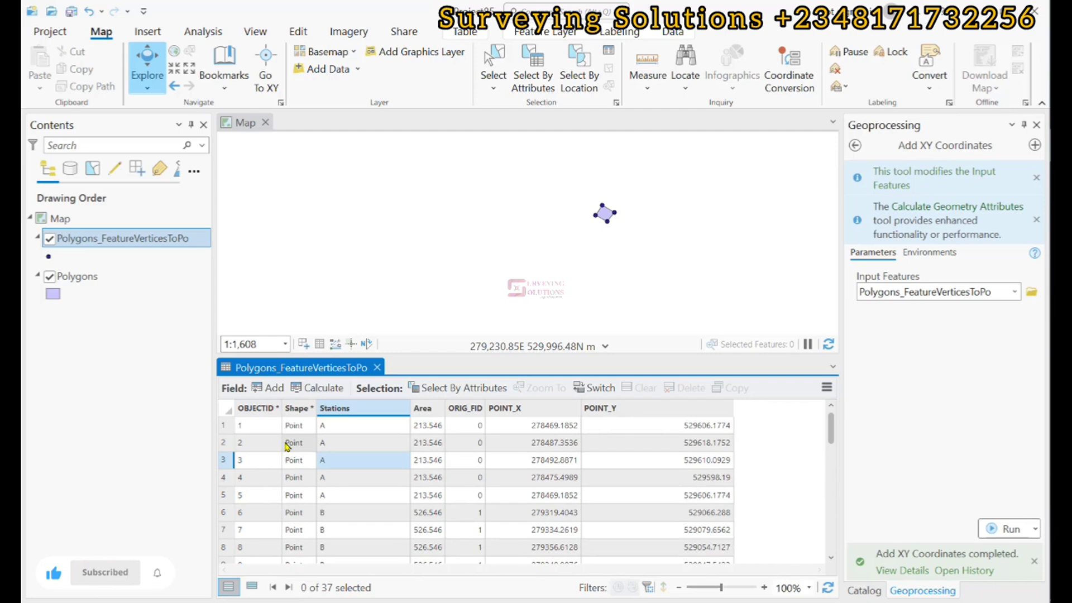
pyautogui.hotkey('ctrl', 'a')
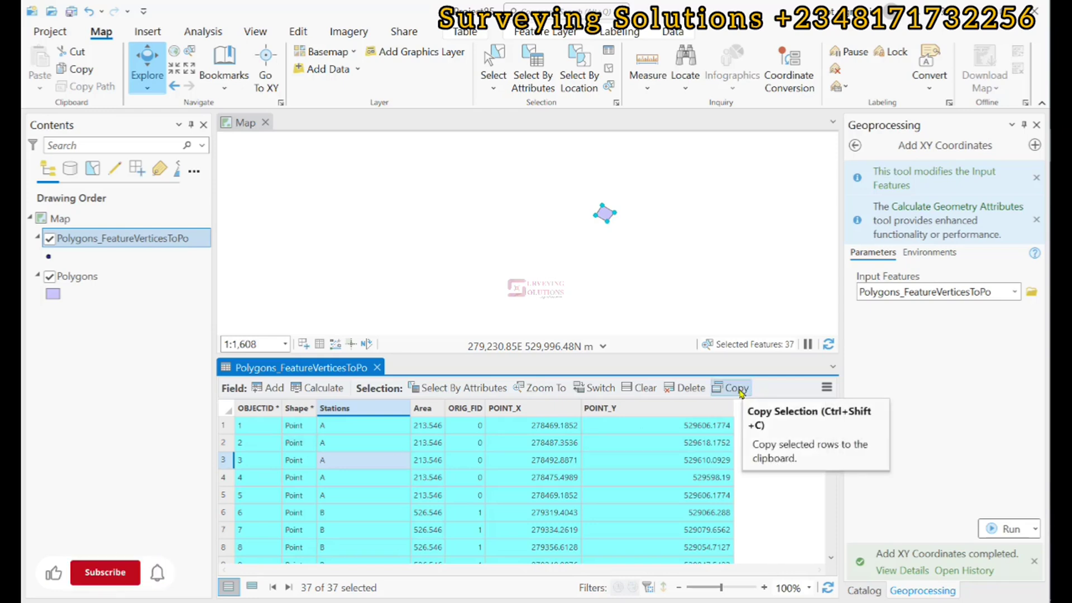
pyautogui.click(741, 392)
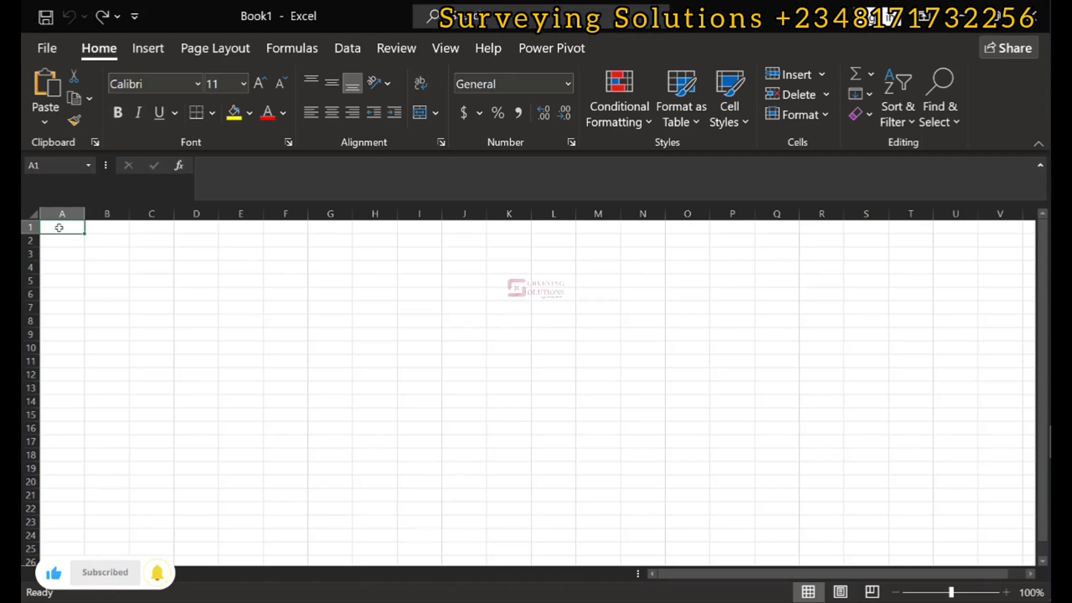
# Paste the vertex table at A1, autofit columns A–C, and select columns A–B
pyautogui.rightClick(59, 228)
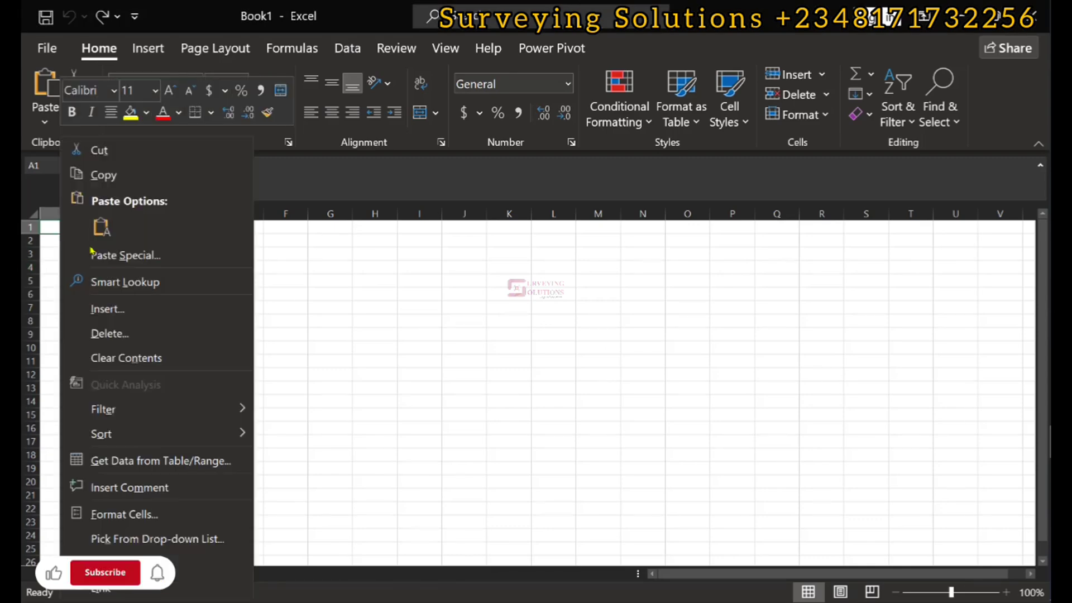
pyautogui.click(102, 226)
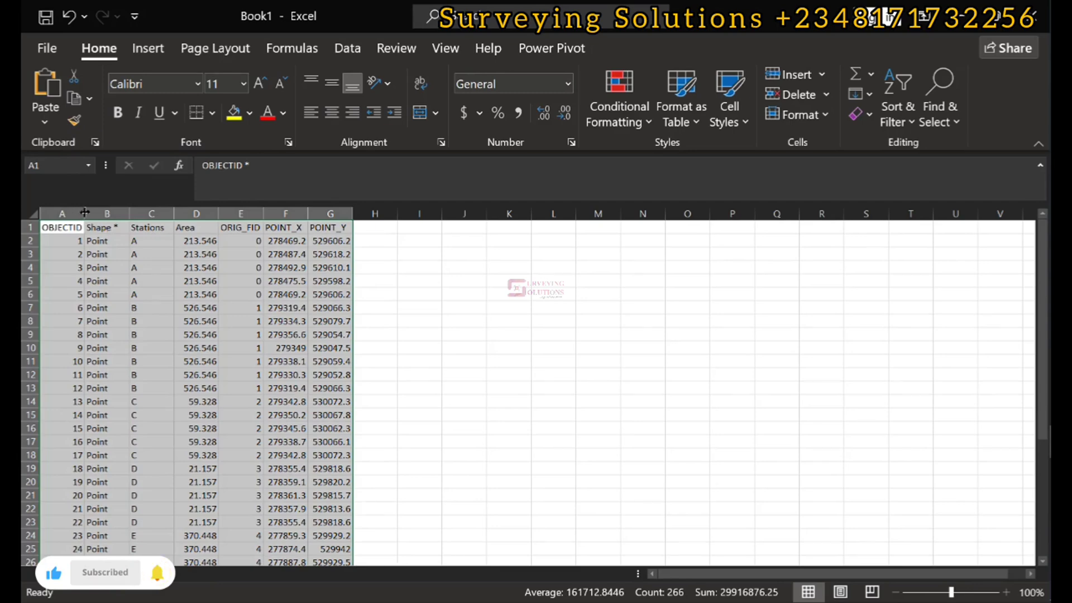
pyautogui.doubleClick(84, 212)
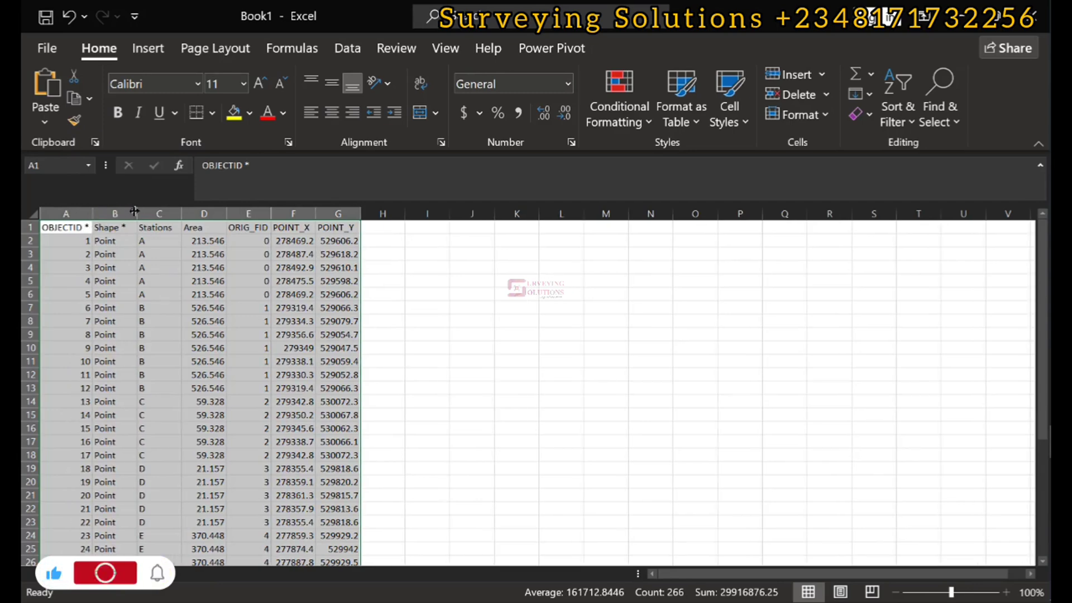
pyautogui.doubleClick(137, 212)
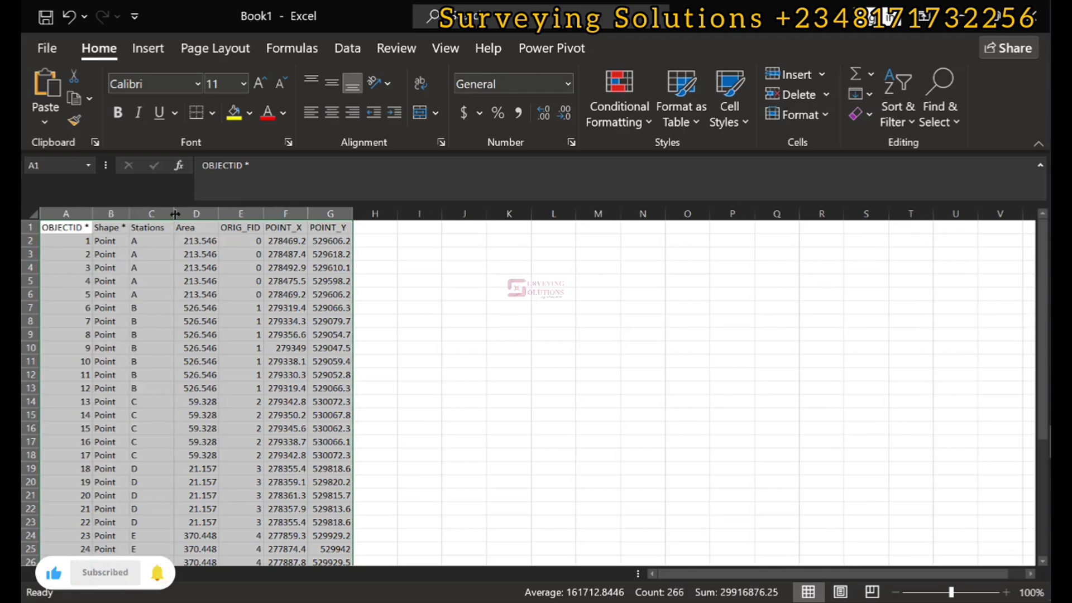
pyautogui.doubleClick(174, 213)
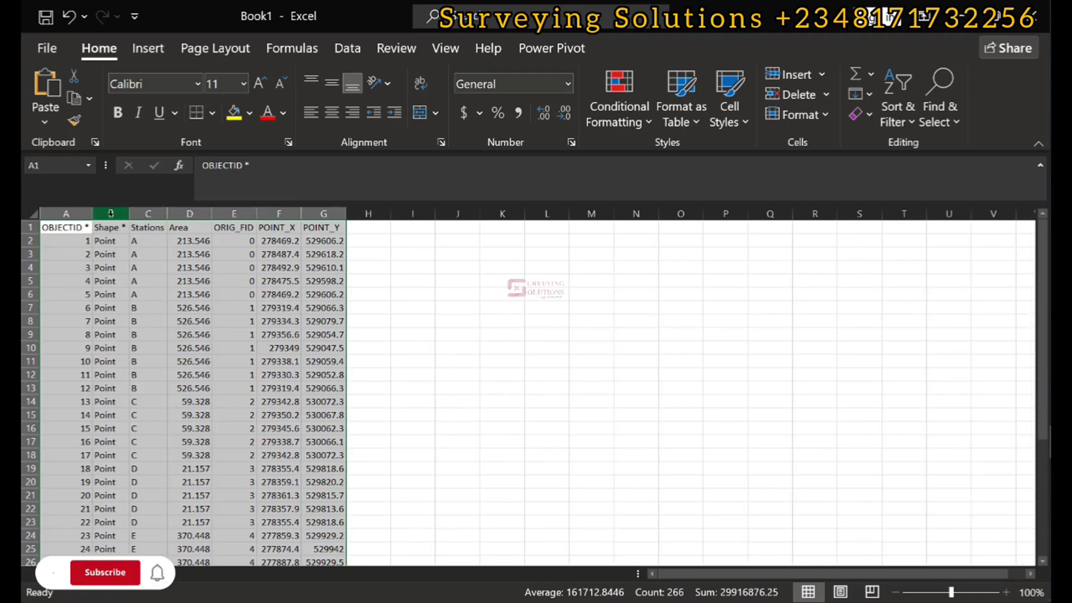
pyautogui.click(54, 215)
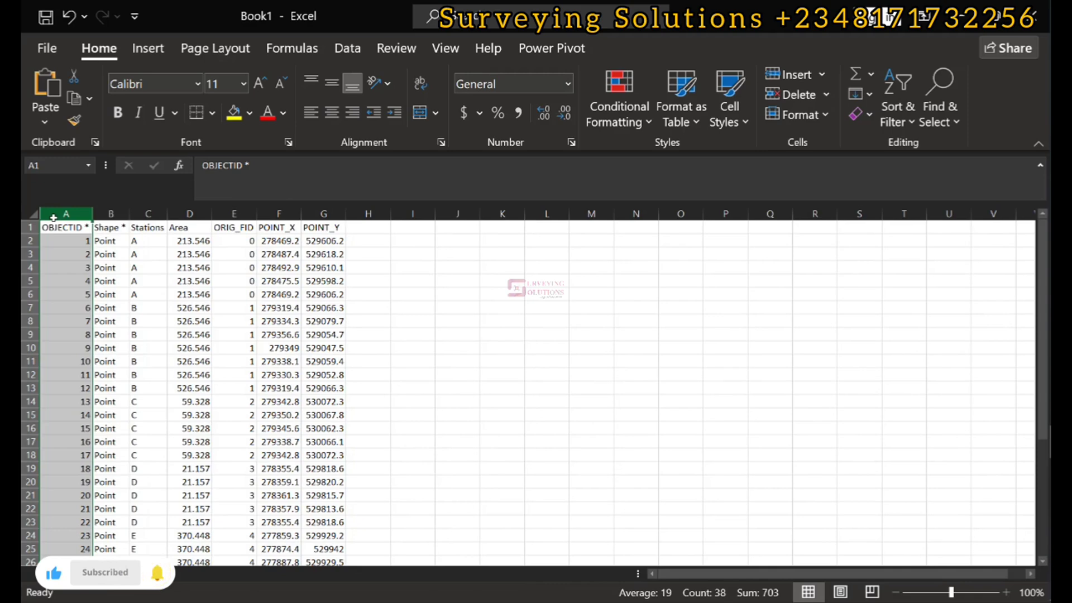
pyautogui.hotkey('shift', 'Right')
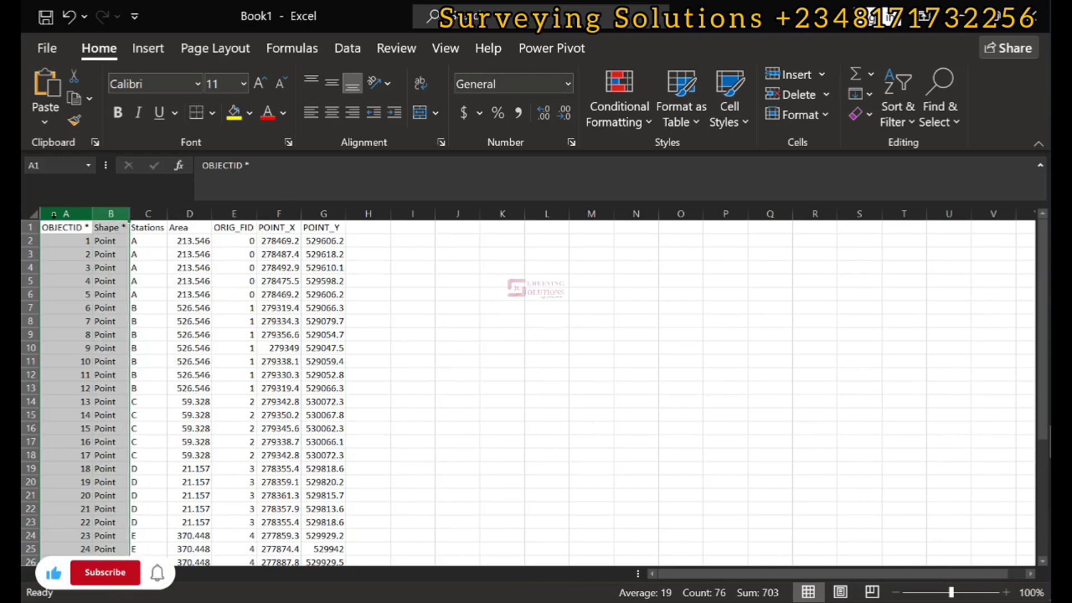
# Delete the OBJECTID, Shape and ORIG_FID columns
pyautogui.click(791, 96)
pyautogui.click(148, 215)
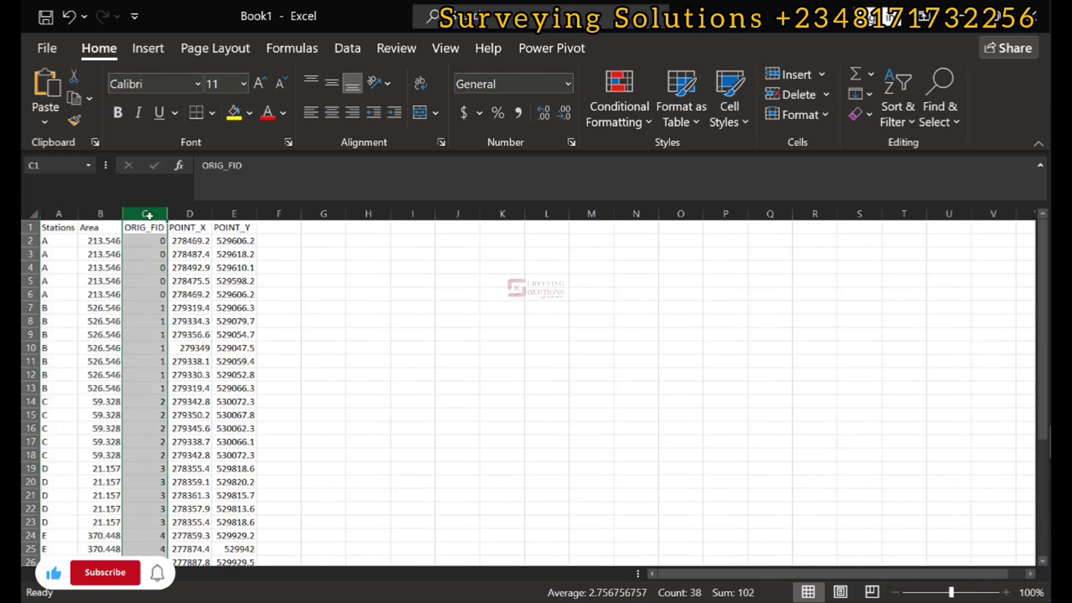
pyautogui.click(791, 95)
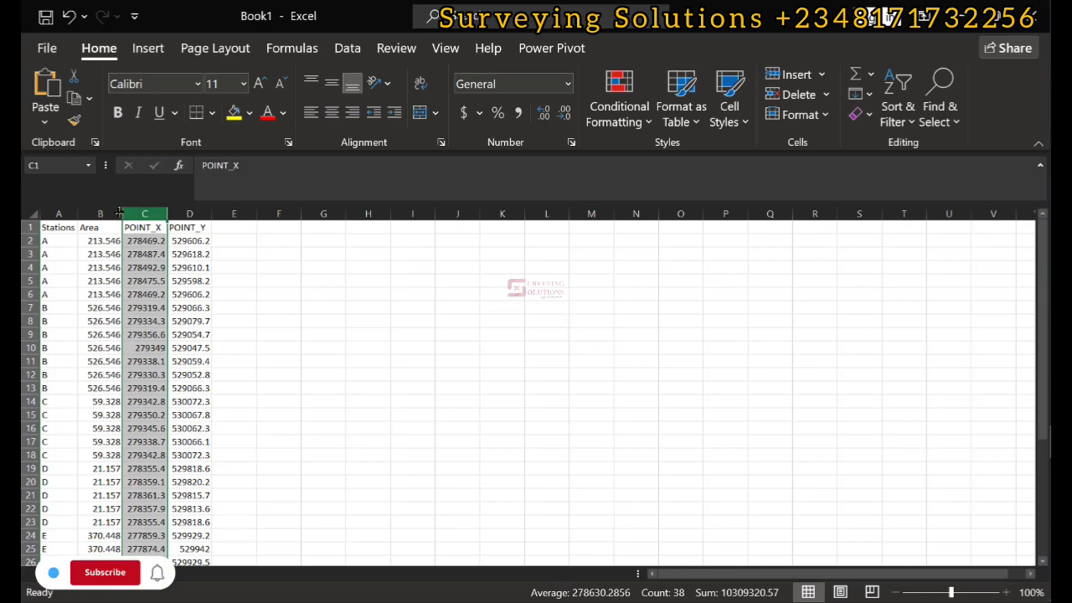
# Autofit Area, POINT_X and POINT_Y to show full decimals, then select C2:D38
pyautogui.doubleClick(122, 209)
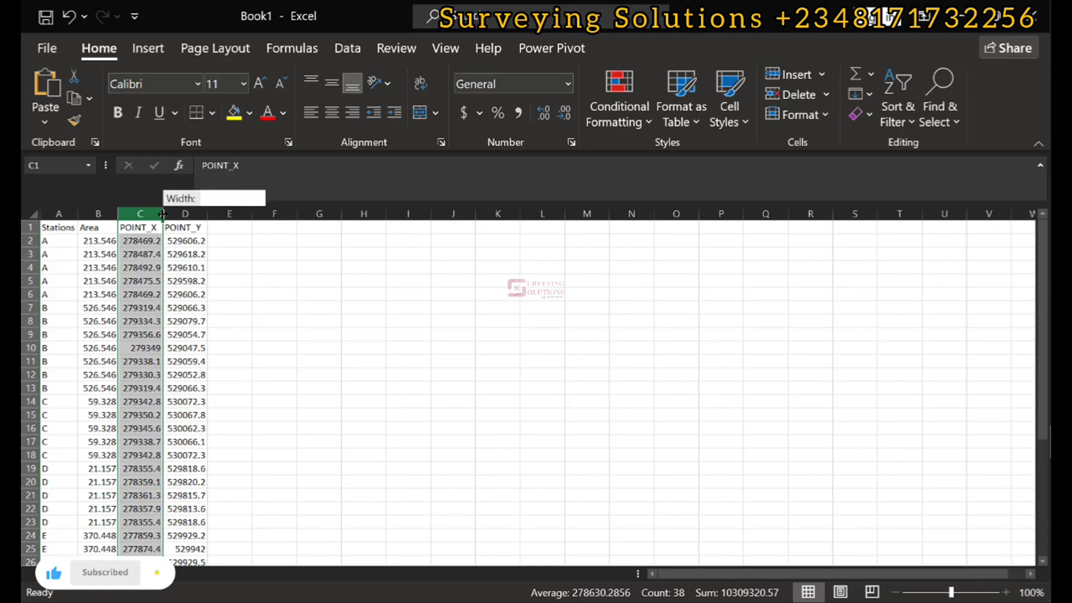
pyautogui.doubleClick(162, 213)
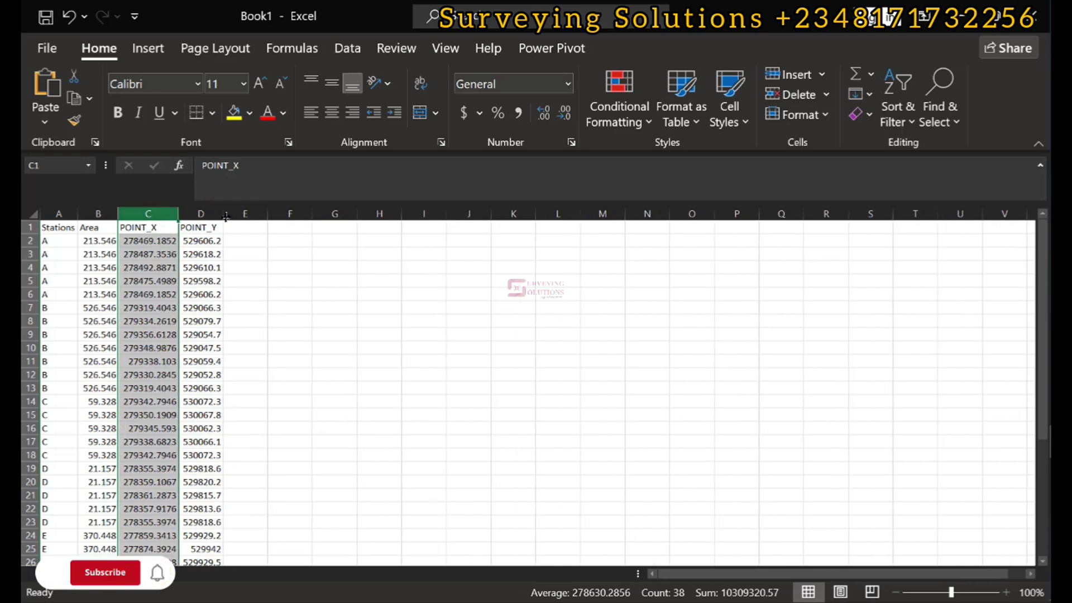
pyautogui.doubleClick(223, 214)
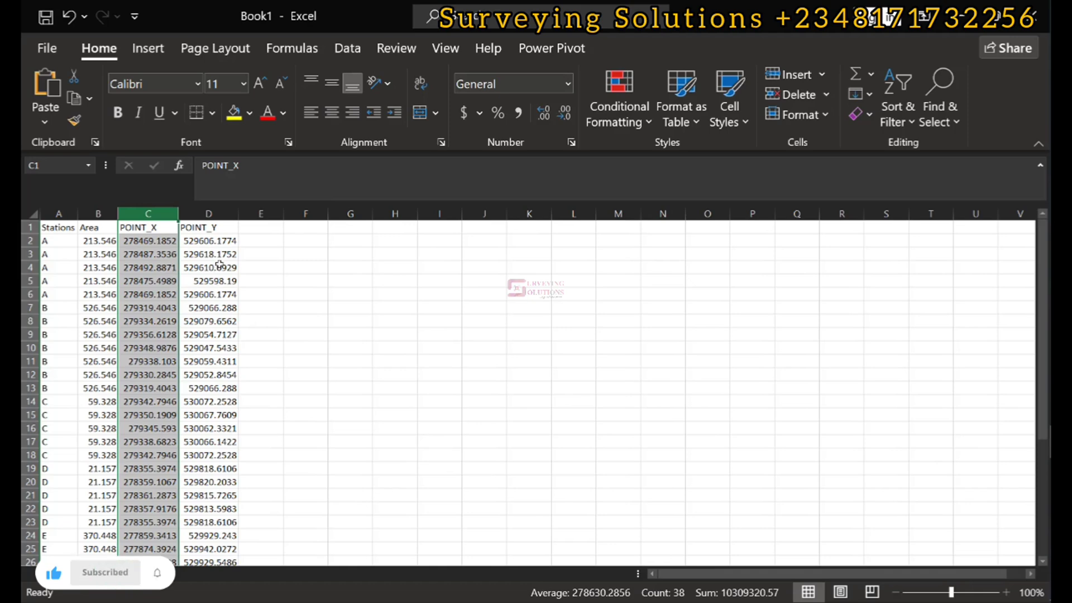
pyautogui.moveTo(147, 238); pyautogui.dragTo(222, 307)
pyautogui.moveTo(222, 416); pyautogui.dragTo(200, 520)
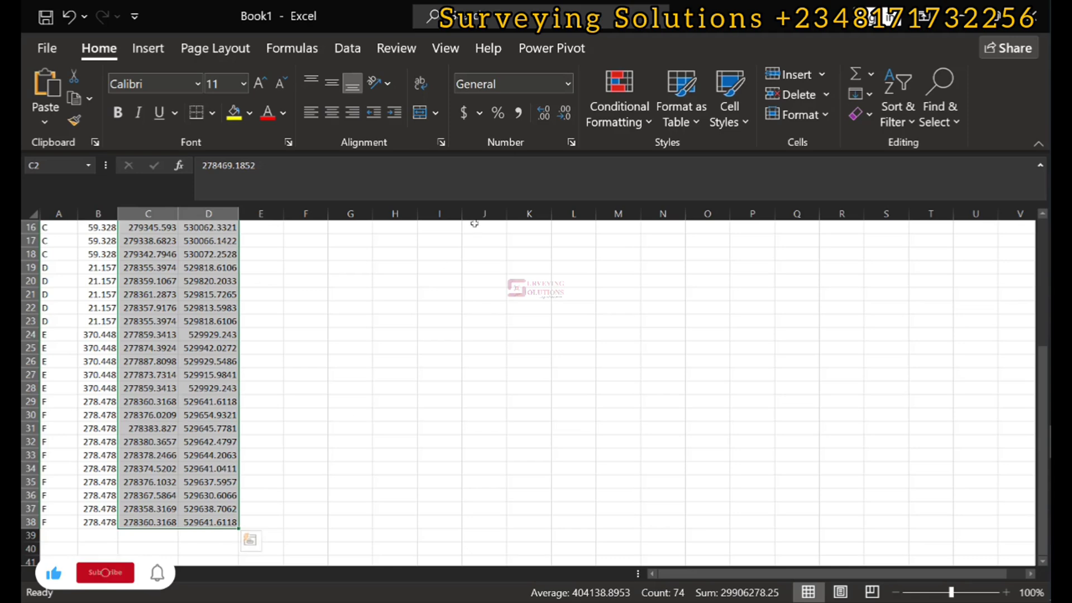
# Display the POINT_X and POINT_Y coordinates in C2:D38 with three decimal places
pyautogui.click(544, 111)
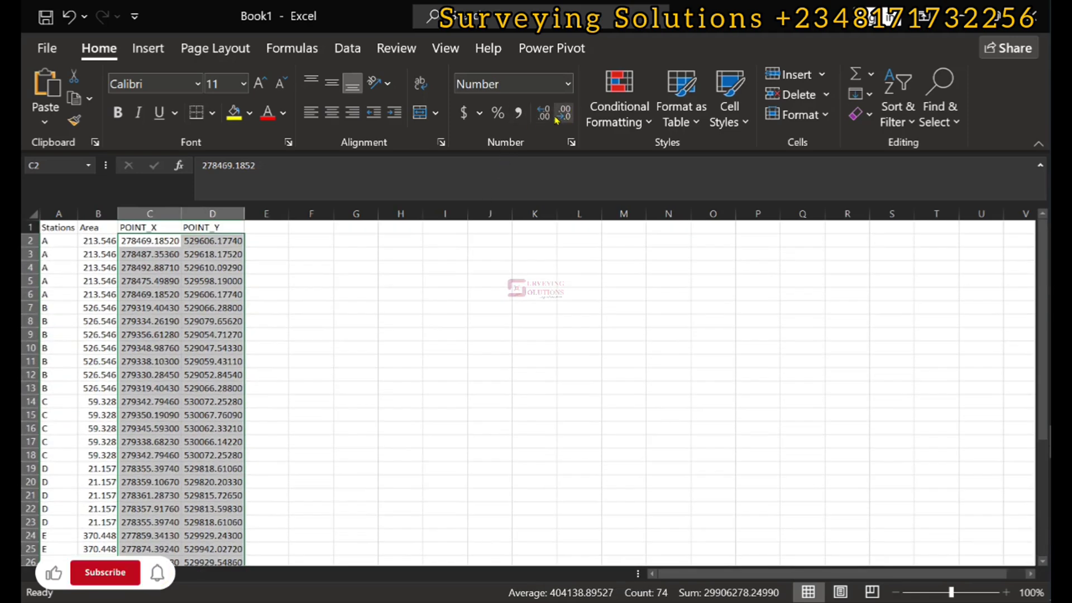
pyautogui.click(564, 114)
pyautogui.click(564, 115)
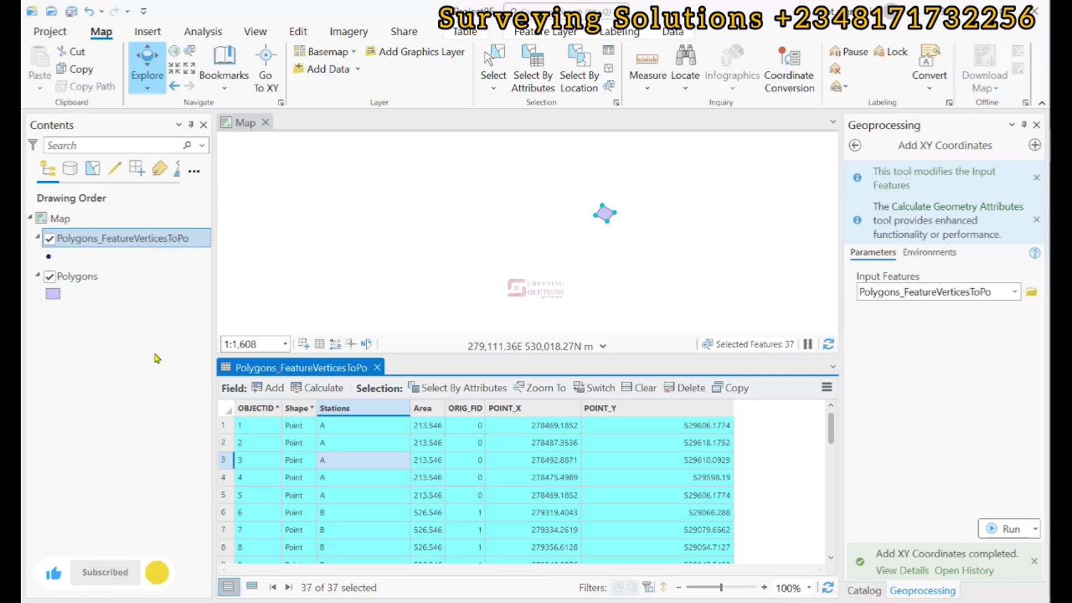
pyautogui.scroll(-3, 472, 445)
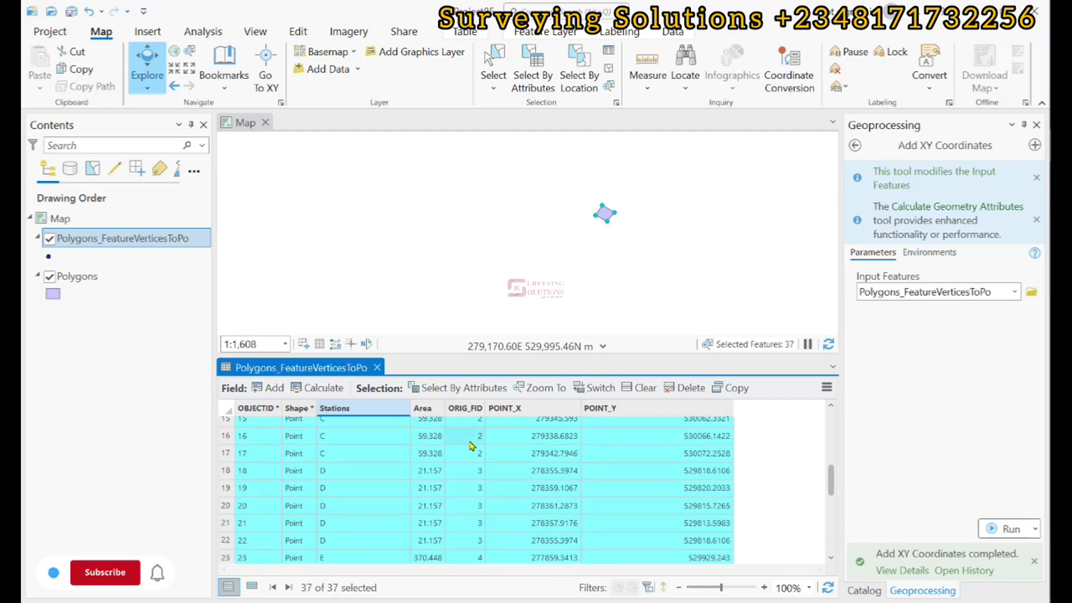